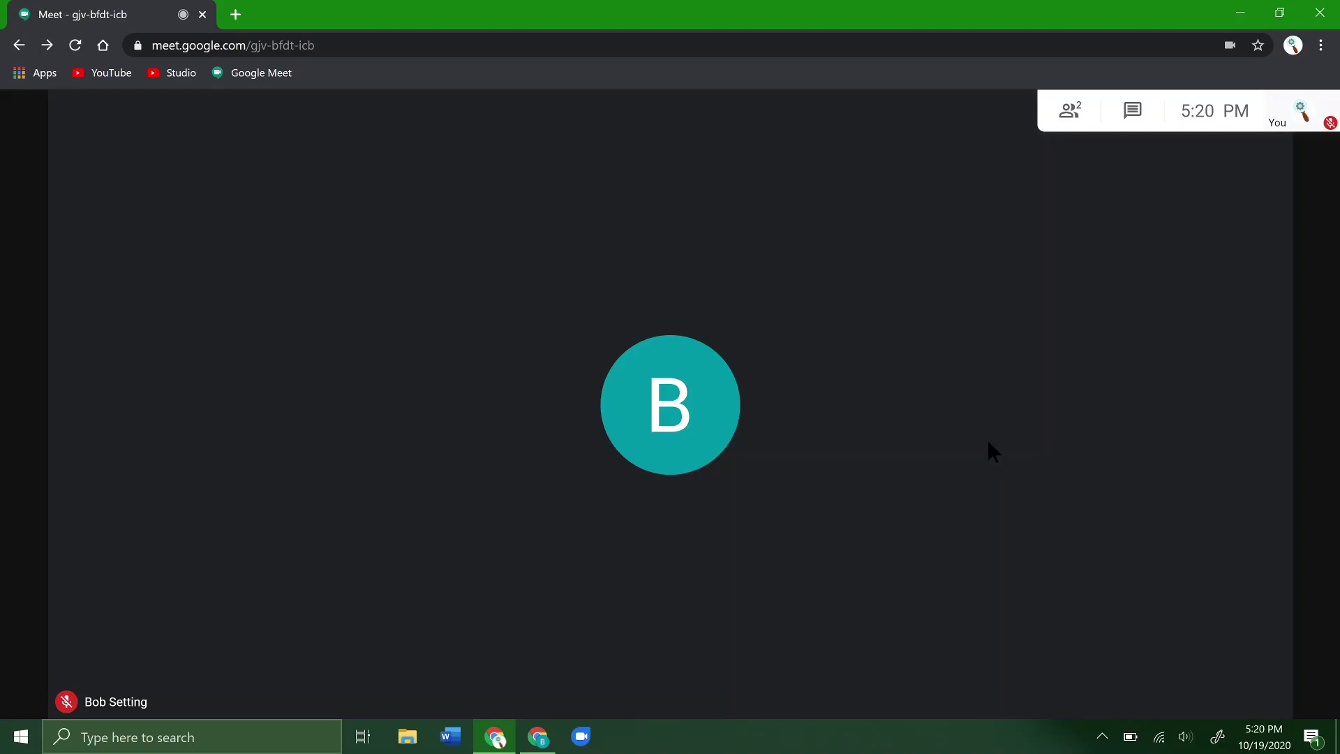
Start a new whiteboard from the meeting and maximize its Jamboard window.
{"action": "mouse_move", "coordinate": [491, 444]}
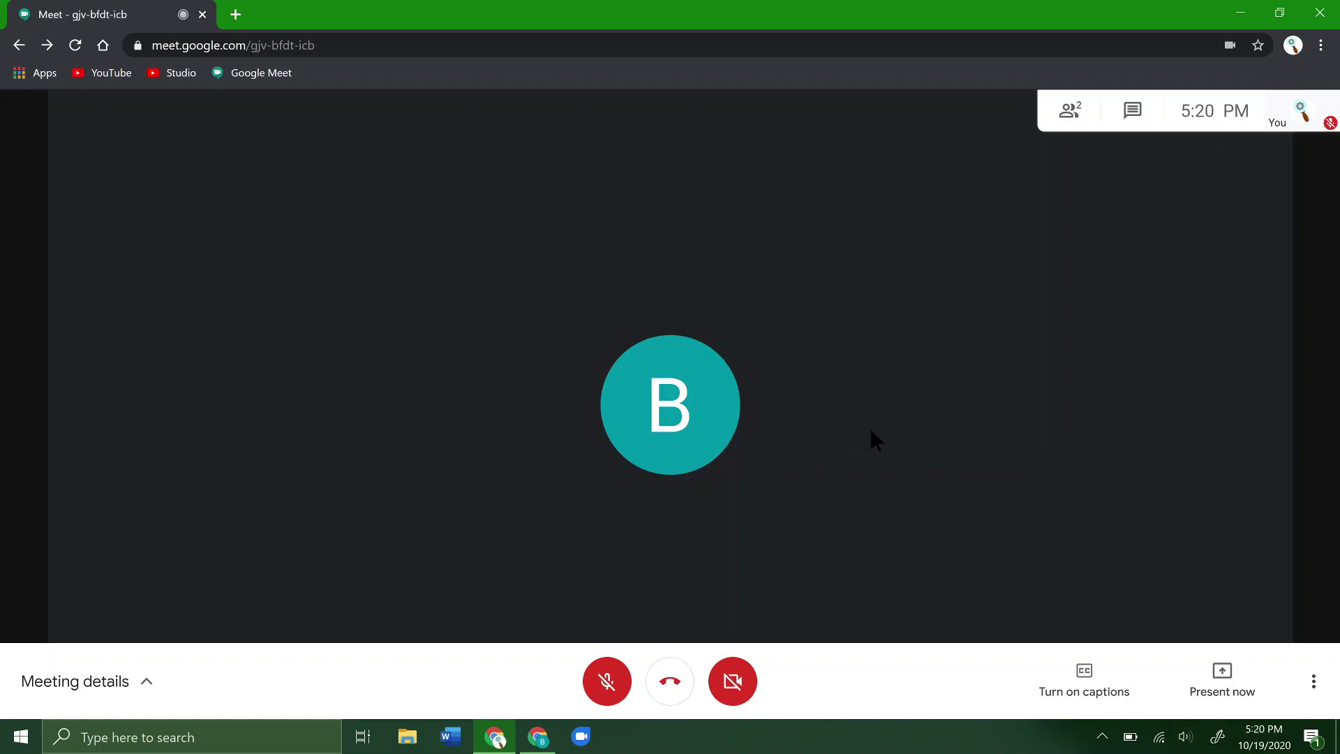
{"action": "left_click", "coordinate": [1314, 682]}
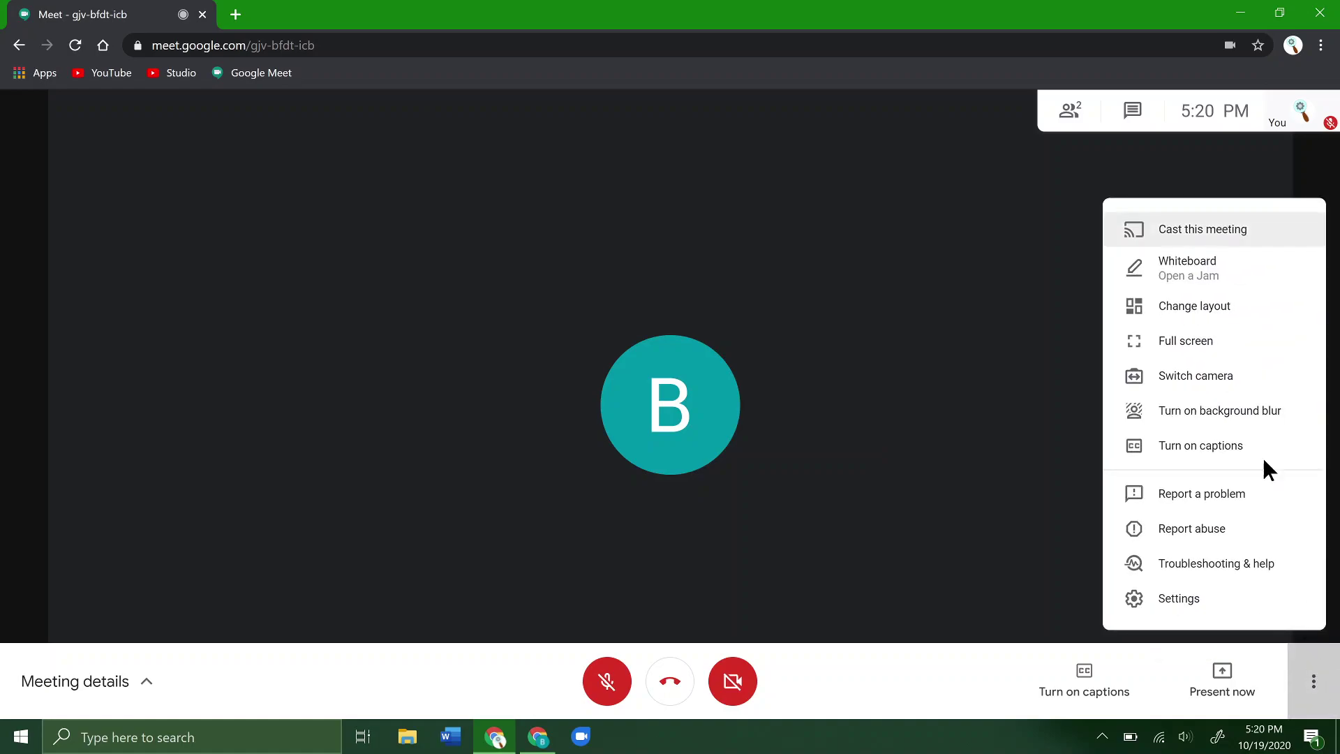
{"action": "left_click", "coordinate": [1207, 276]}
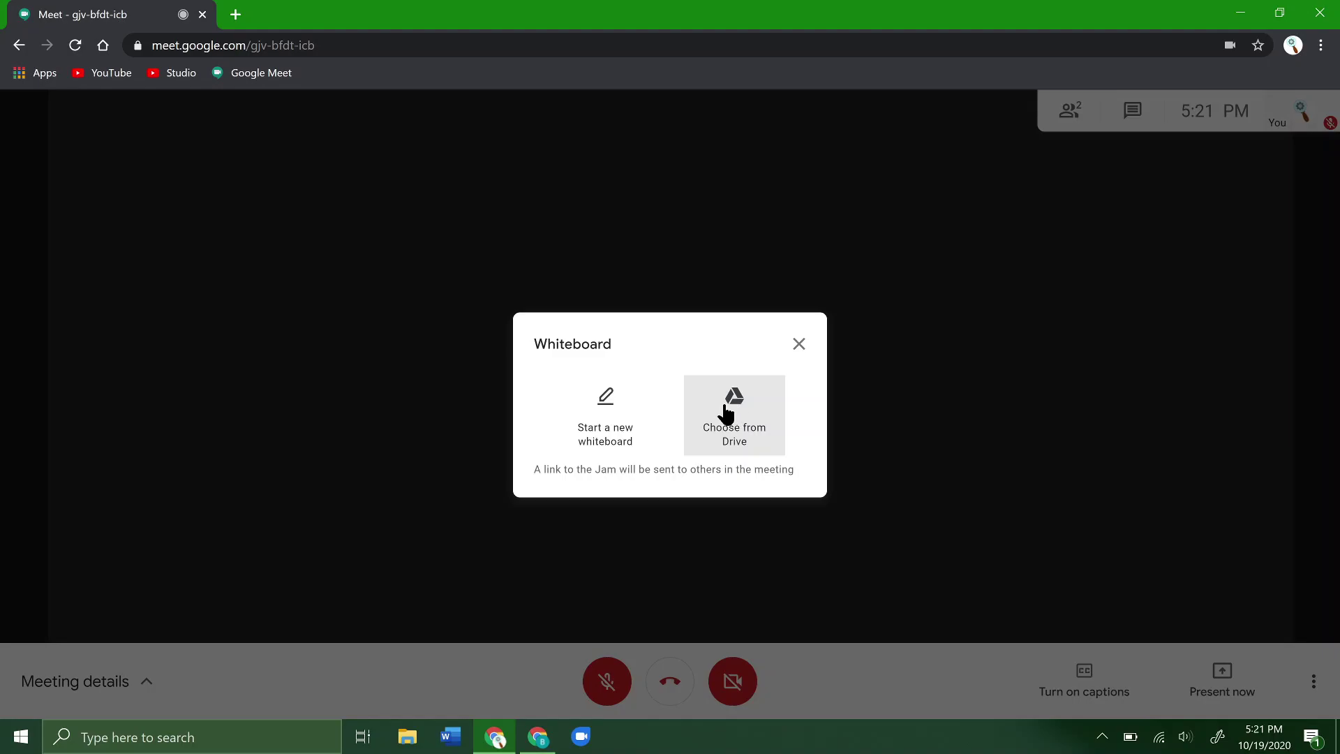
{"action": "left_click", "coordinate": [609, 402]}
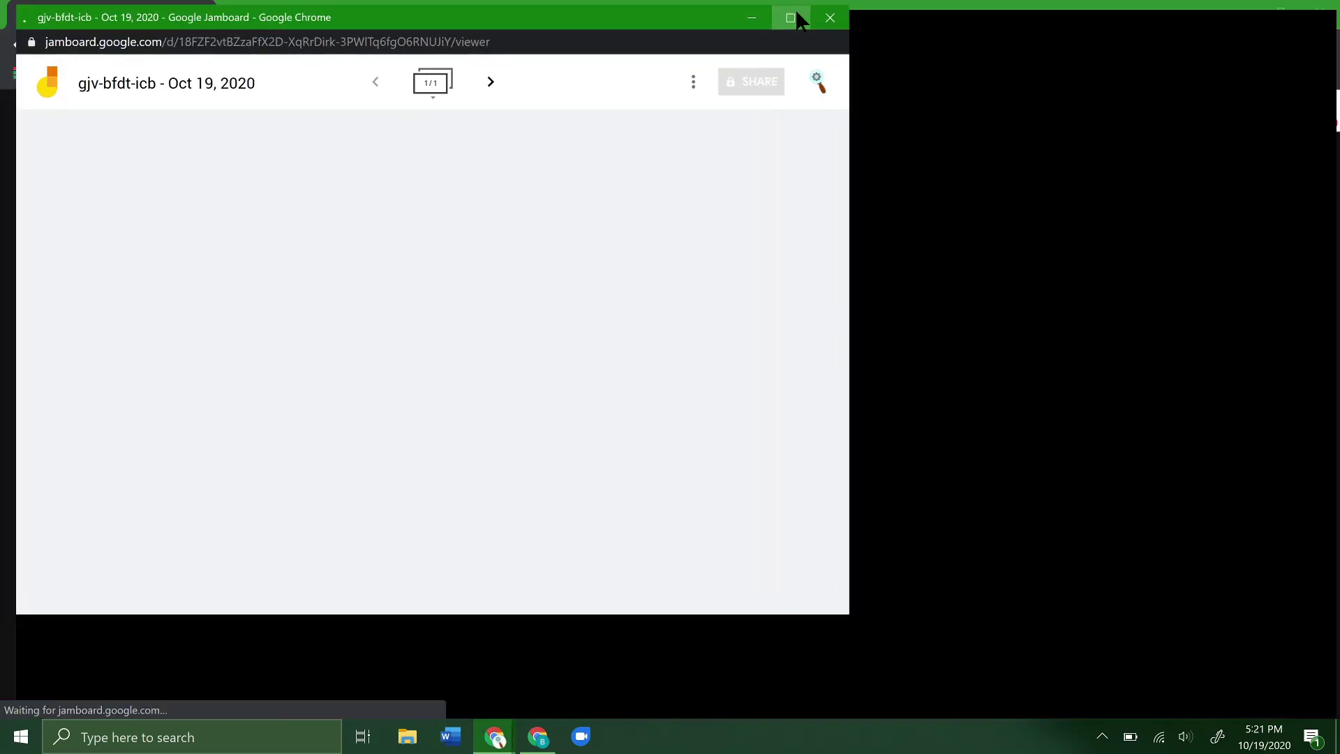
{"action": "left_click", "coordinate": [794, 12]}
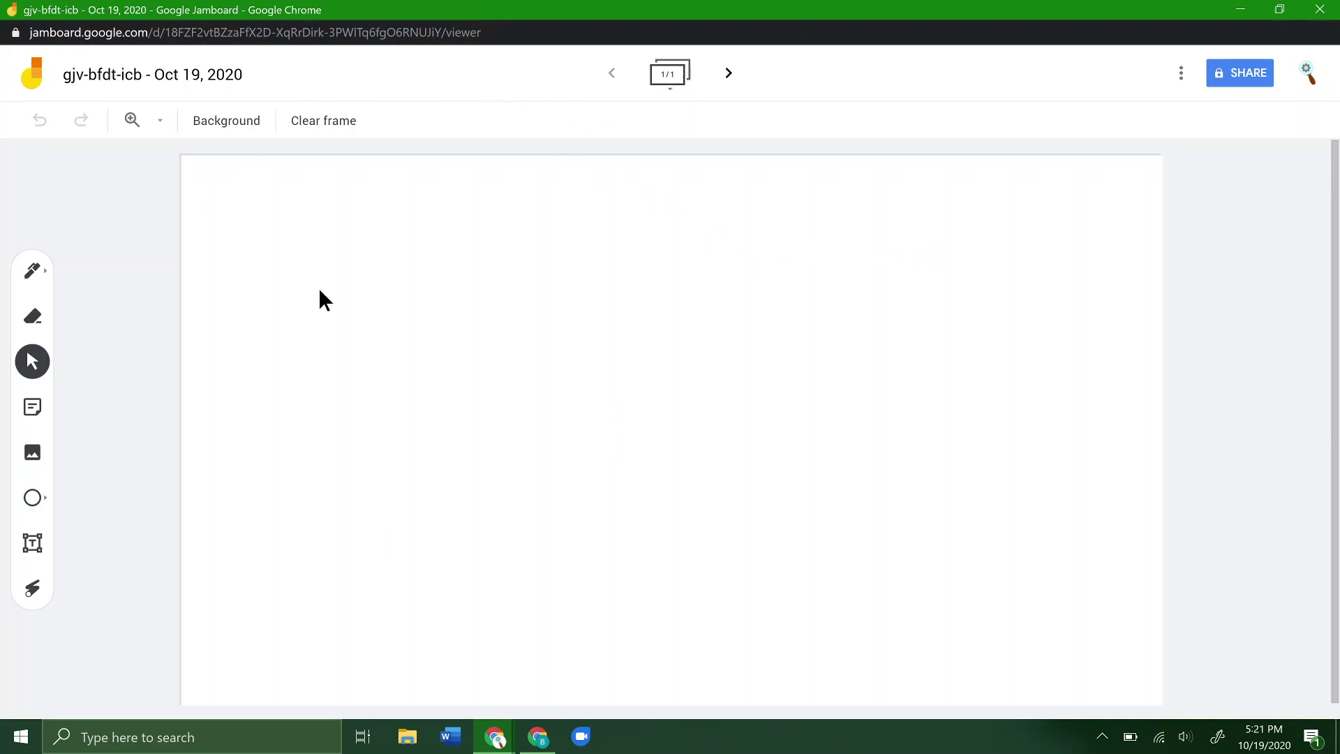
Set the whiteboard frame's background to Squares and show the Pen tool's options.
{"action": "left_click", "coordinate": [231, 125]}
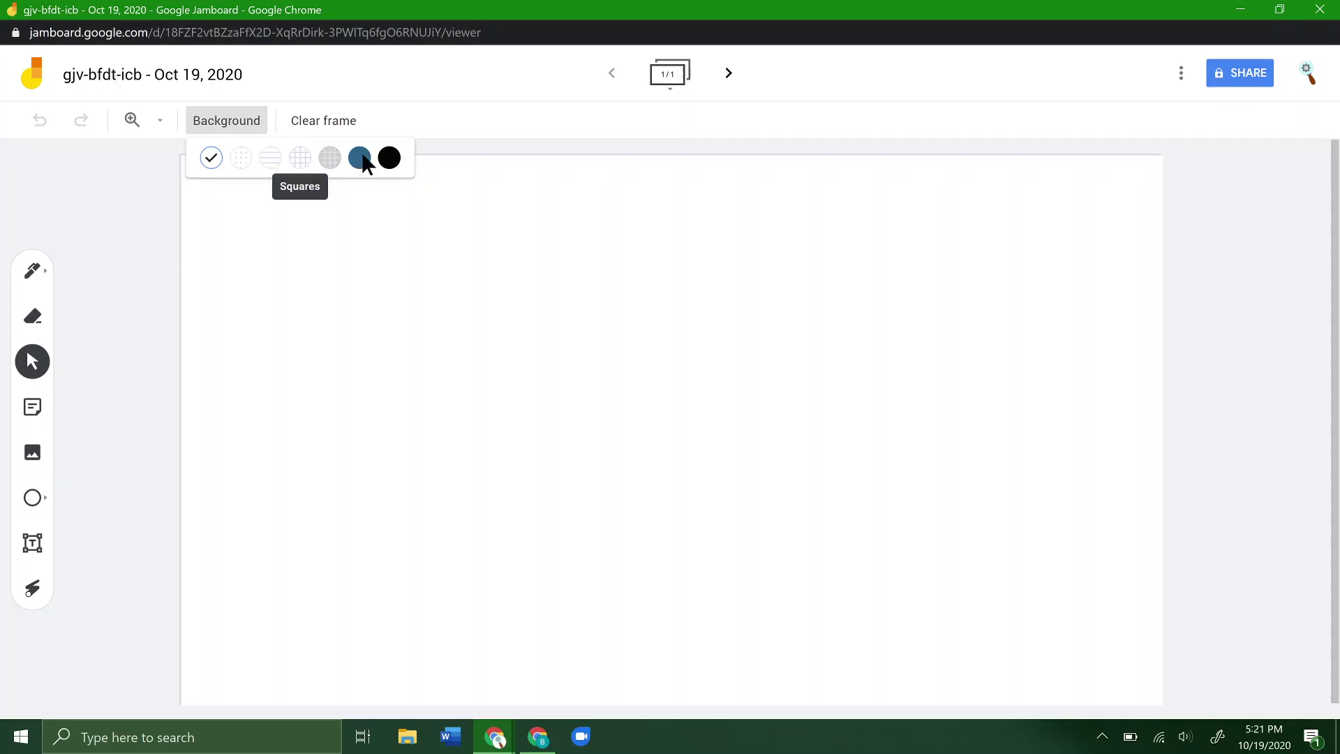
{"action": "left_click", "coordinate": [299, 159]}
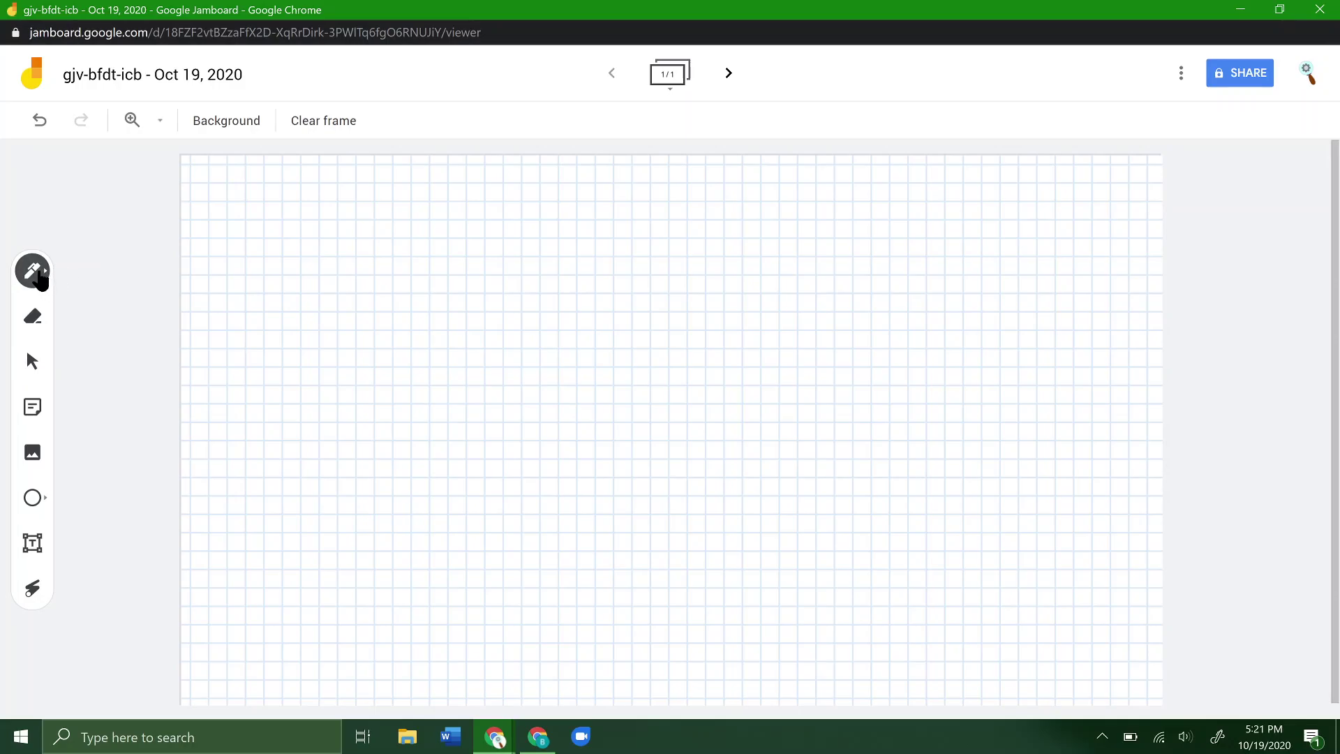
{"action": "left_click", "coordinate": [40, 275]}
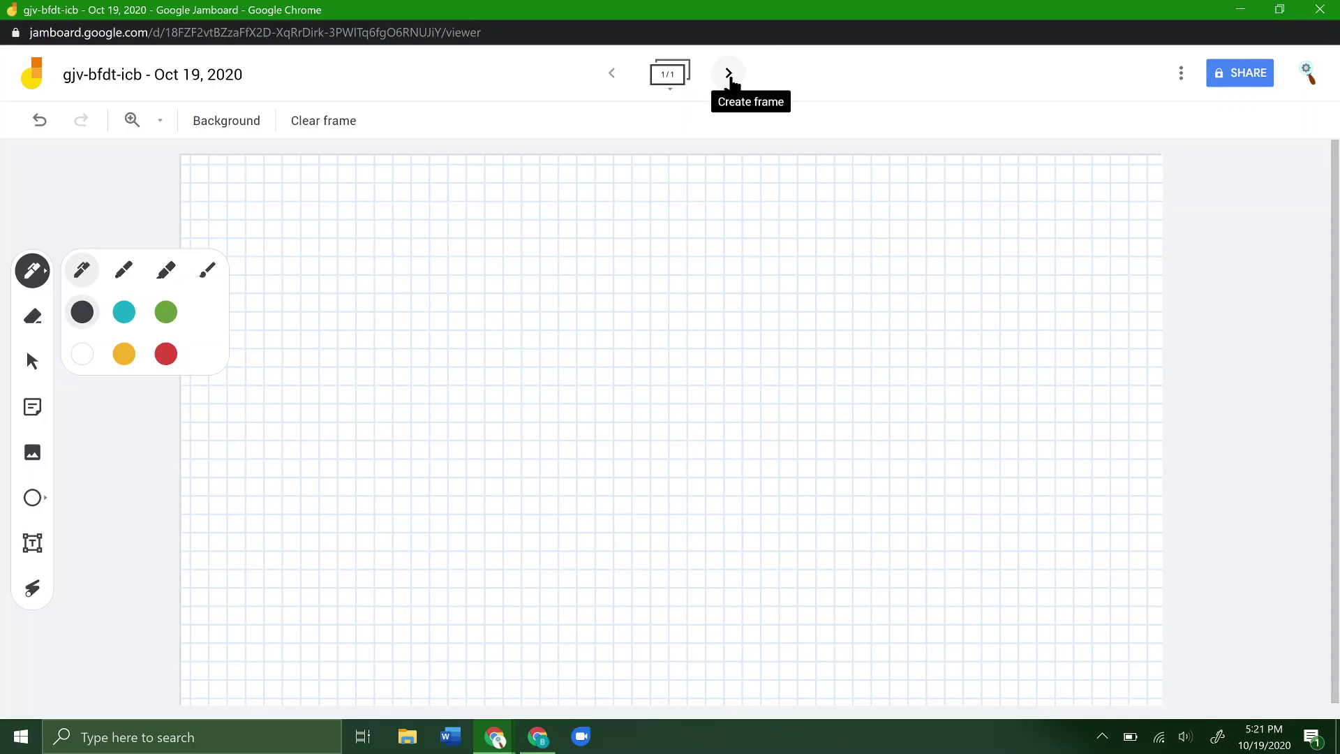
Add three blank frames after the squared frame.
{"action": "left_click", "coordinate": [730, 80]}
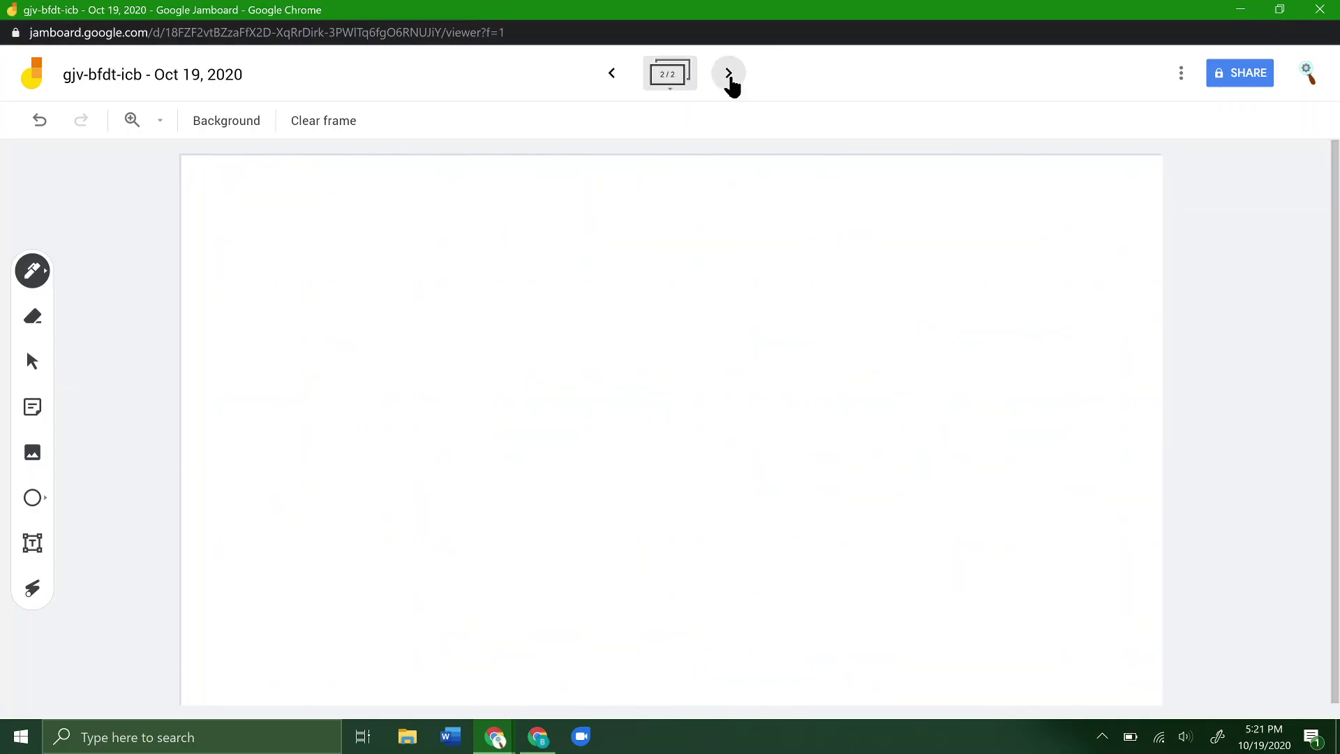
{"action": "left_click", "coordinate": [730, 81]}
{"action": "left_click", "coordinate": [738, 82]}
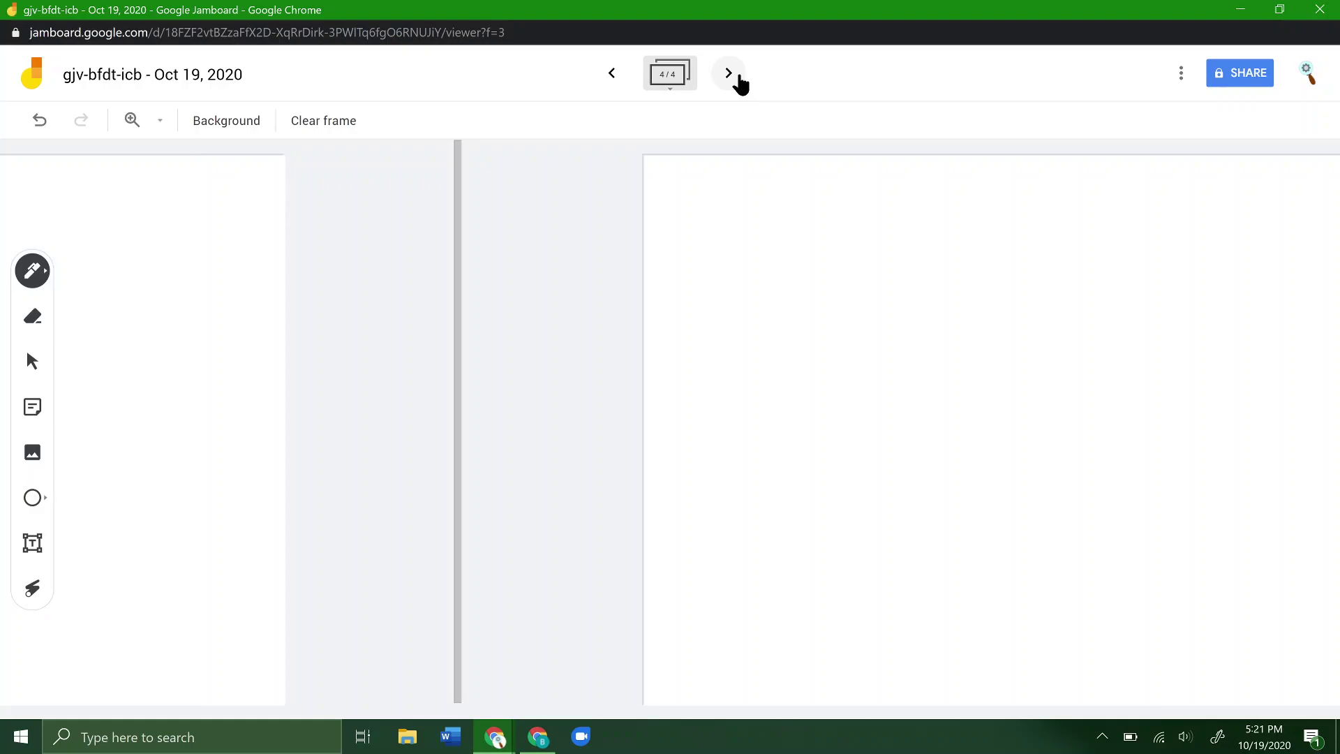
Delete the three blank frames in the frame overview, keeping only the squared one, and close the overview.
{"action": "left_click", "coordinate": [664, 83]}
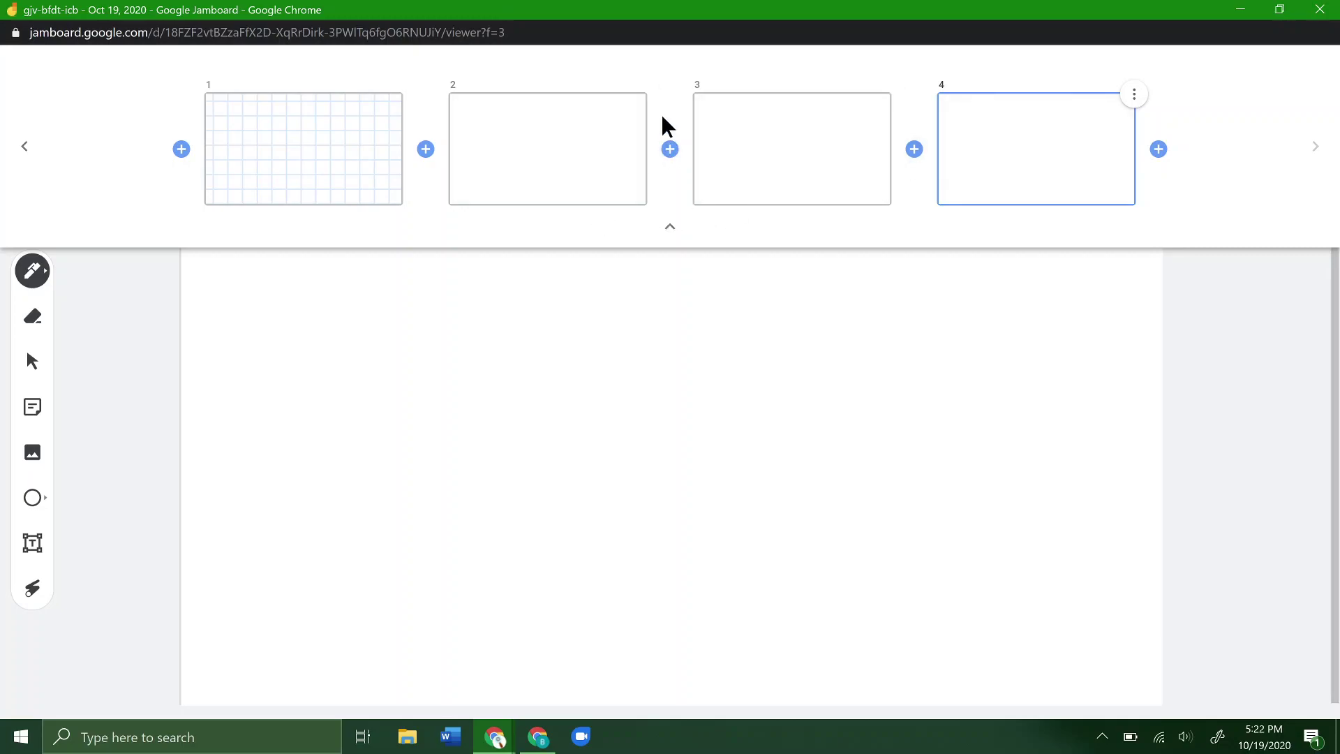
{"action": "left_click", "coordinate": [643, 99]}
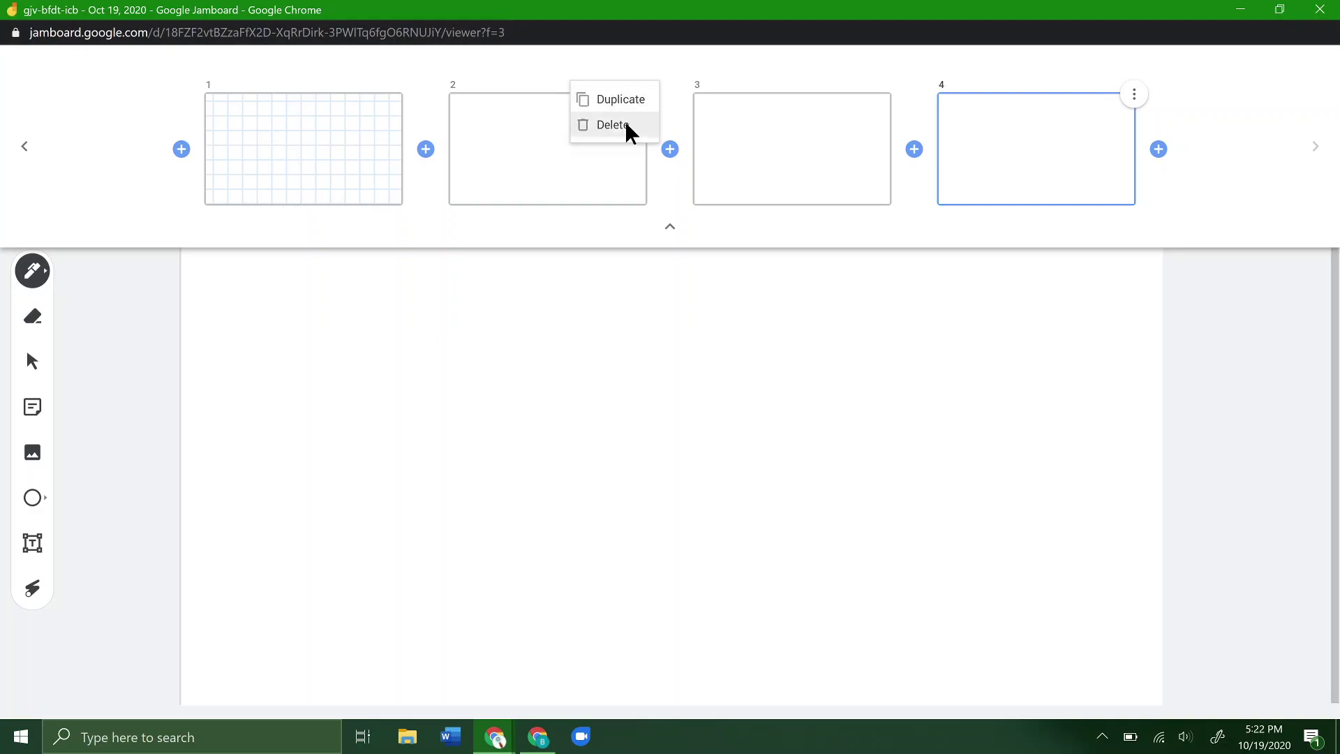
{"action": "left_click", "coordinate": [627, 126]}
{"action": "left_click", "coordinate": [765, 100]}
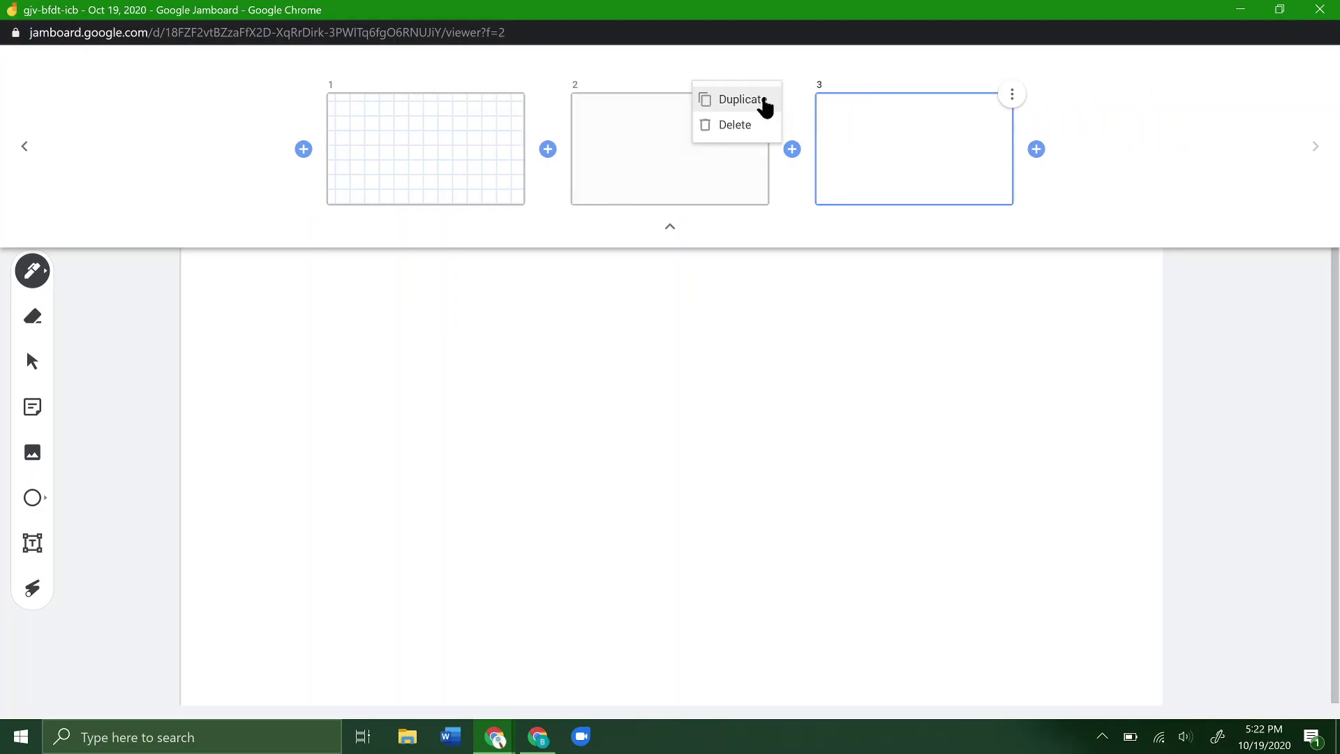
{"action": "left_click", "coordinate": [745, 126]}
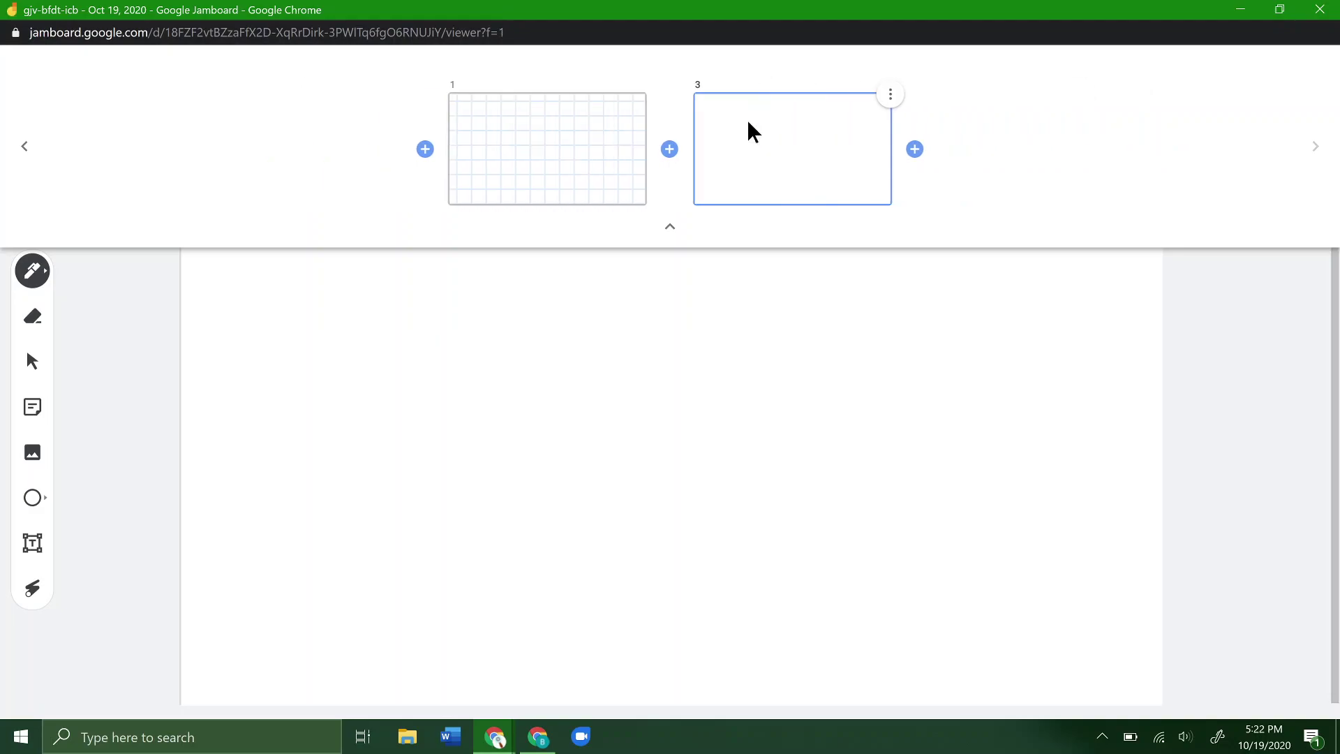
{"action": "left_click", "coordinate": [889, 96]}
{"action": "left_click", "coordinate": [878, 127]}
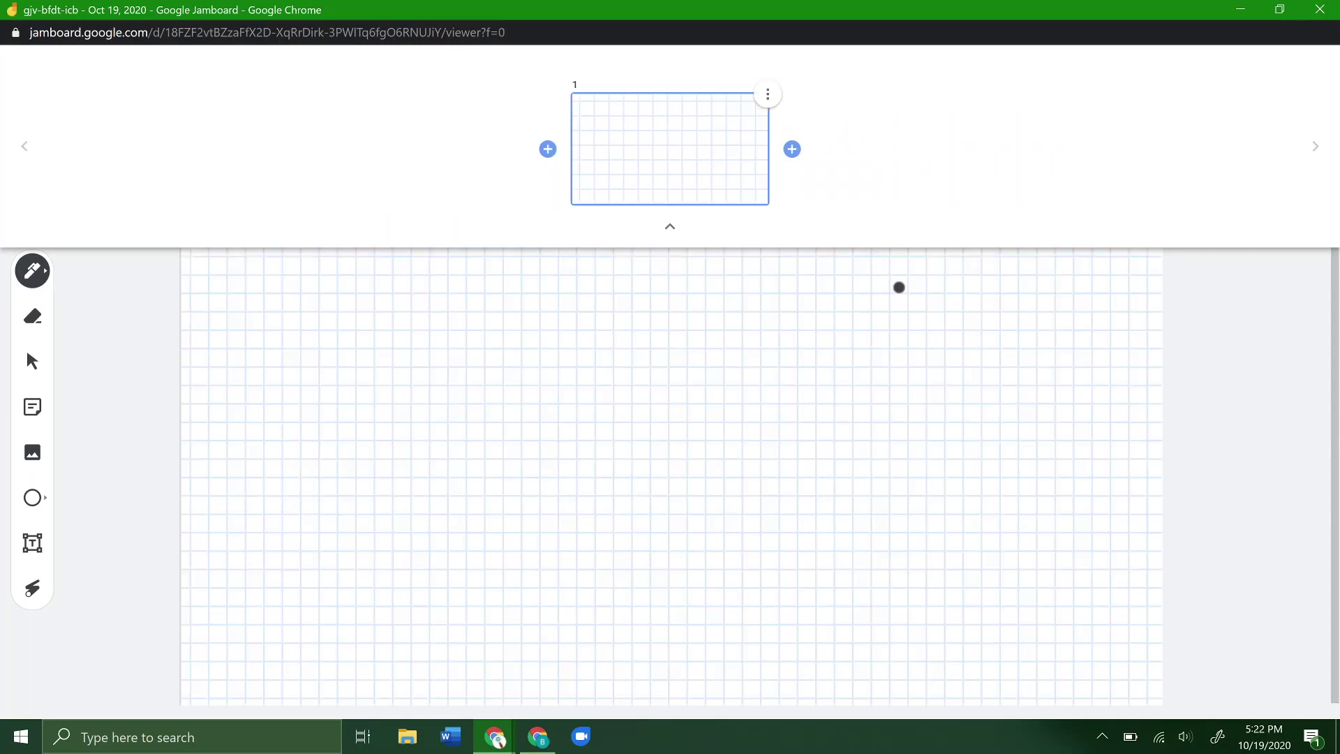
{"action": "left_click", "coordinate": [670, 226]}
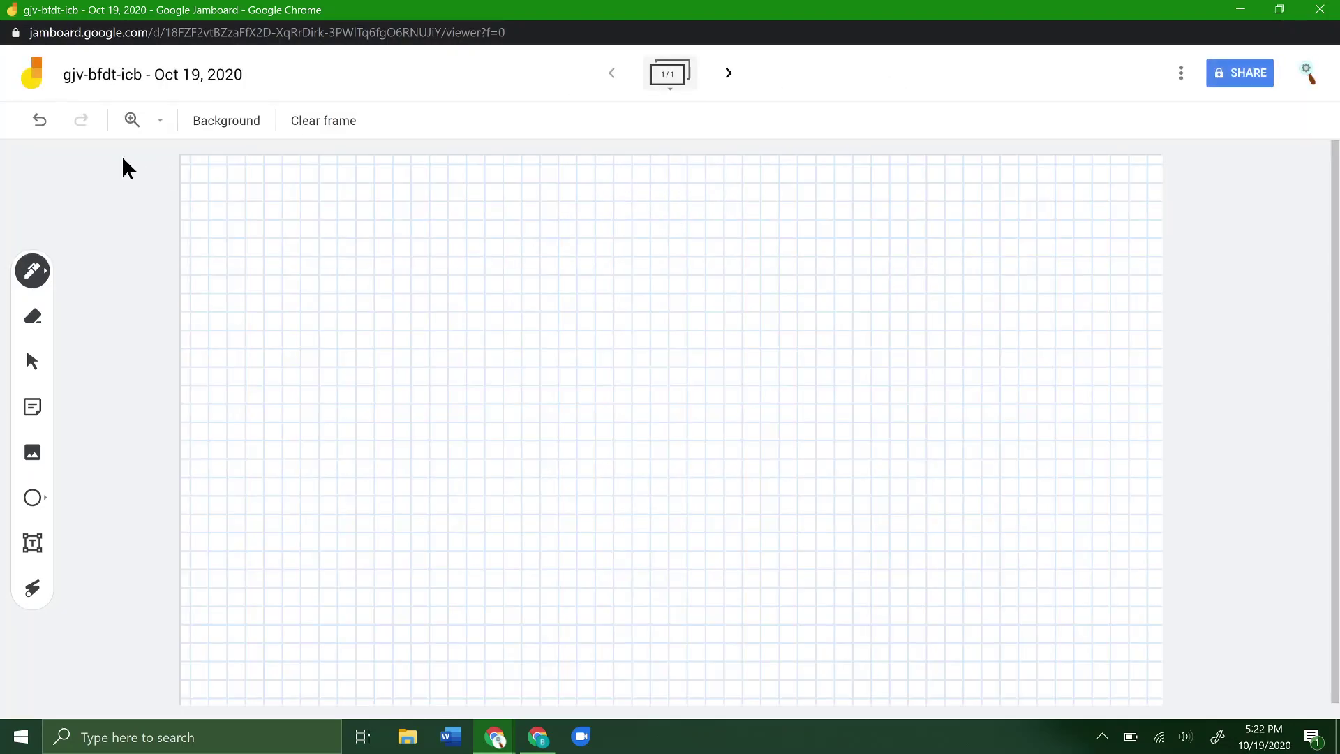
Set the remaining frame's background to plain white.
{"action": "left_click", "coordinate": [244, 125]}
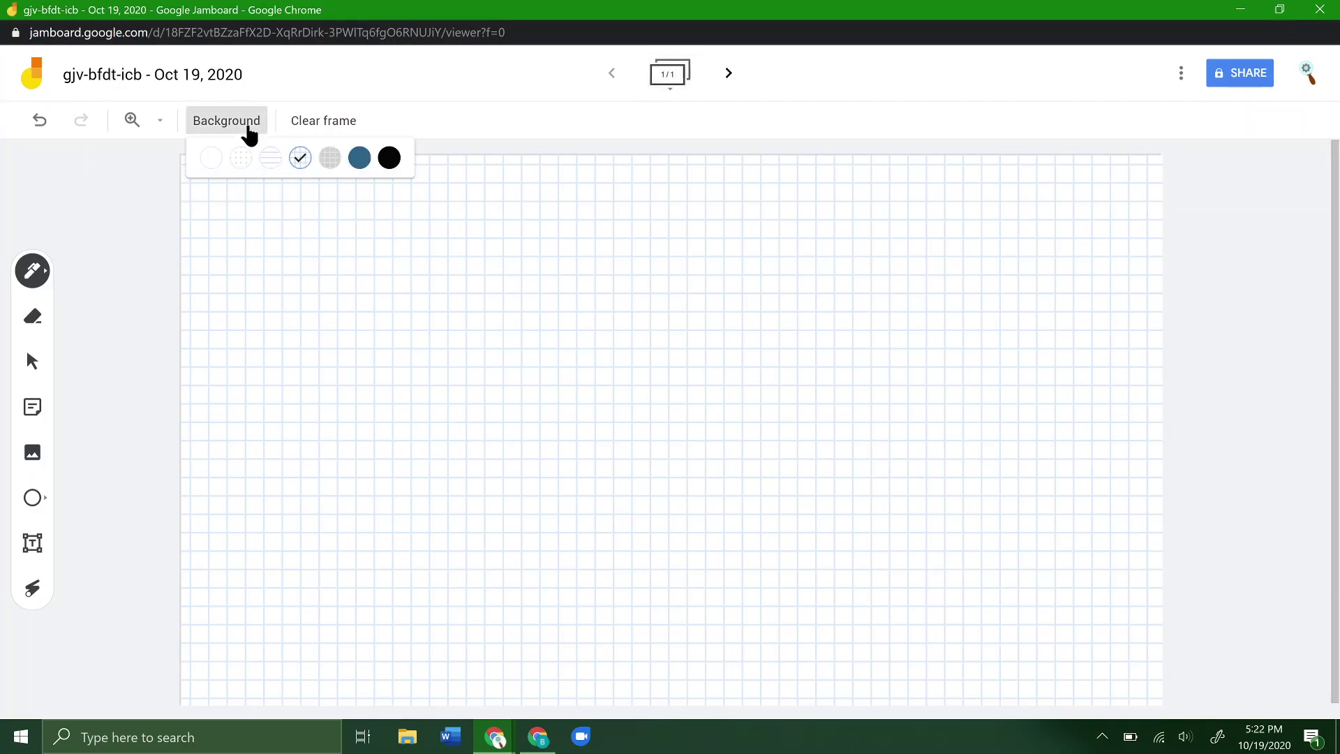
{"action": "left_click", "coordinate": [212, 158]}
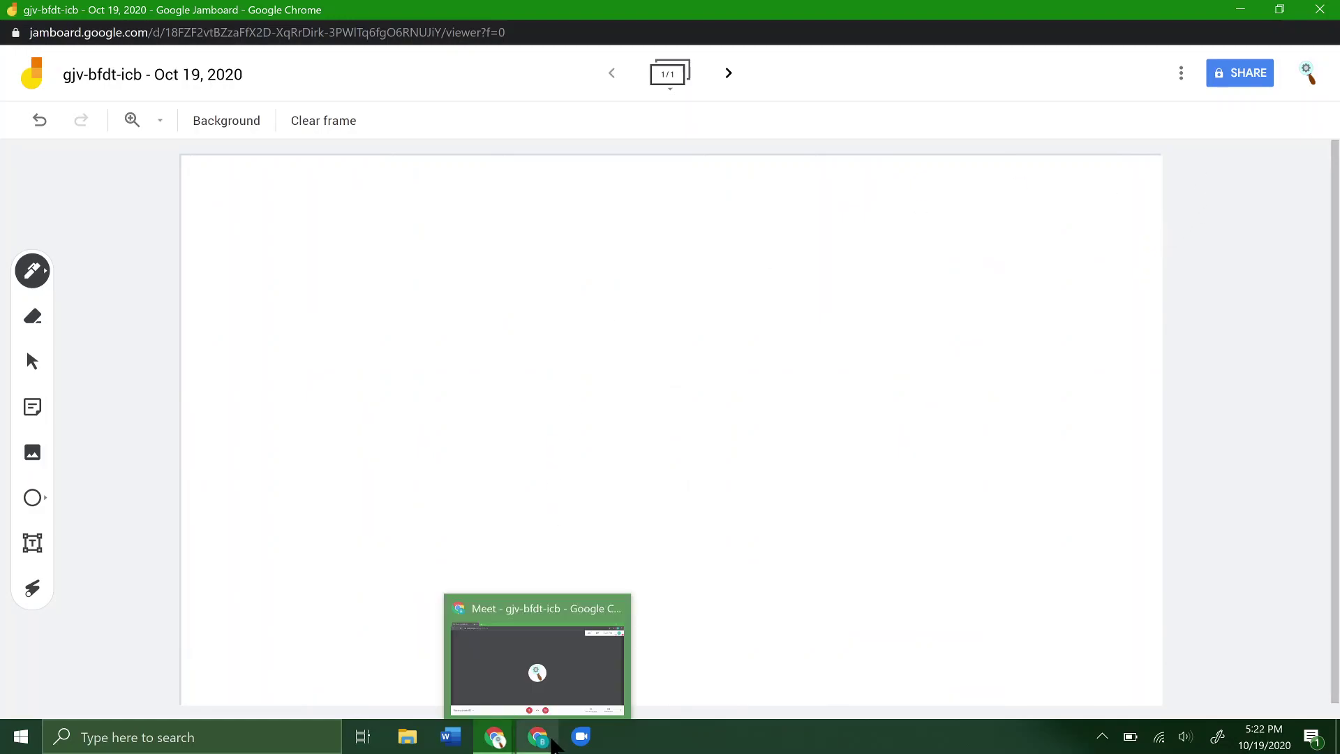
Switch to the other participant's Google Meet window and open the Jam link shared in the meeting chat.
{"action": "left_click", "coordinate": [553, 737]}
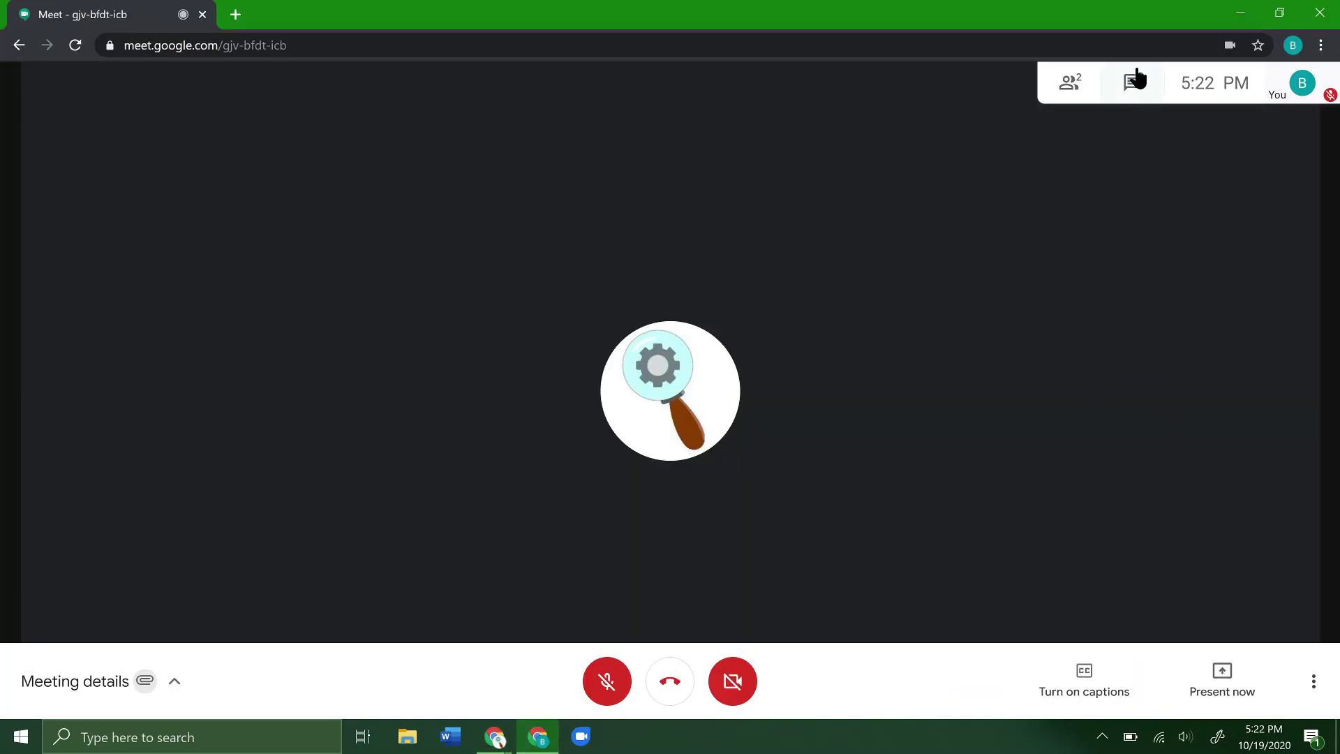
{"action": "left_click", "coordinate": [1122, 84]}
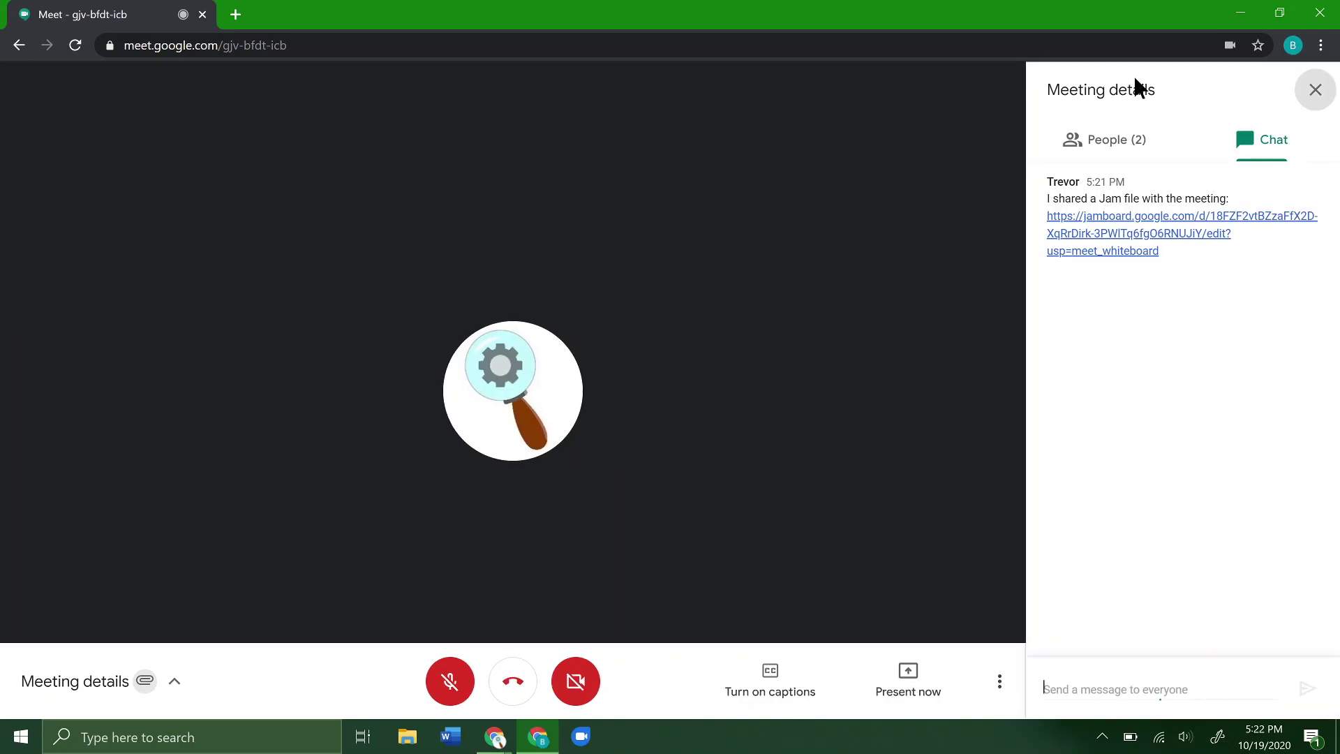
{"action": "left_click", "coordinate": [1107, 241]}
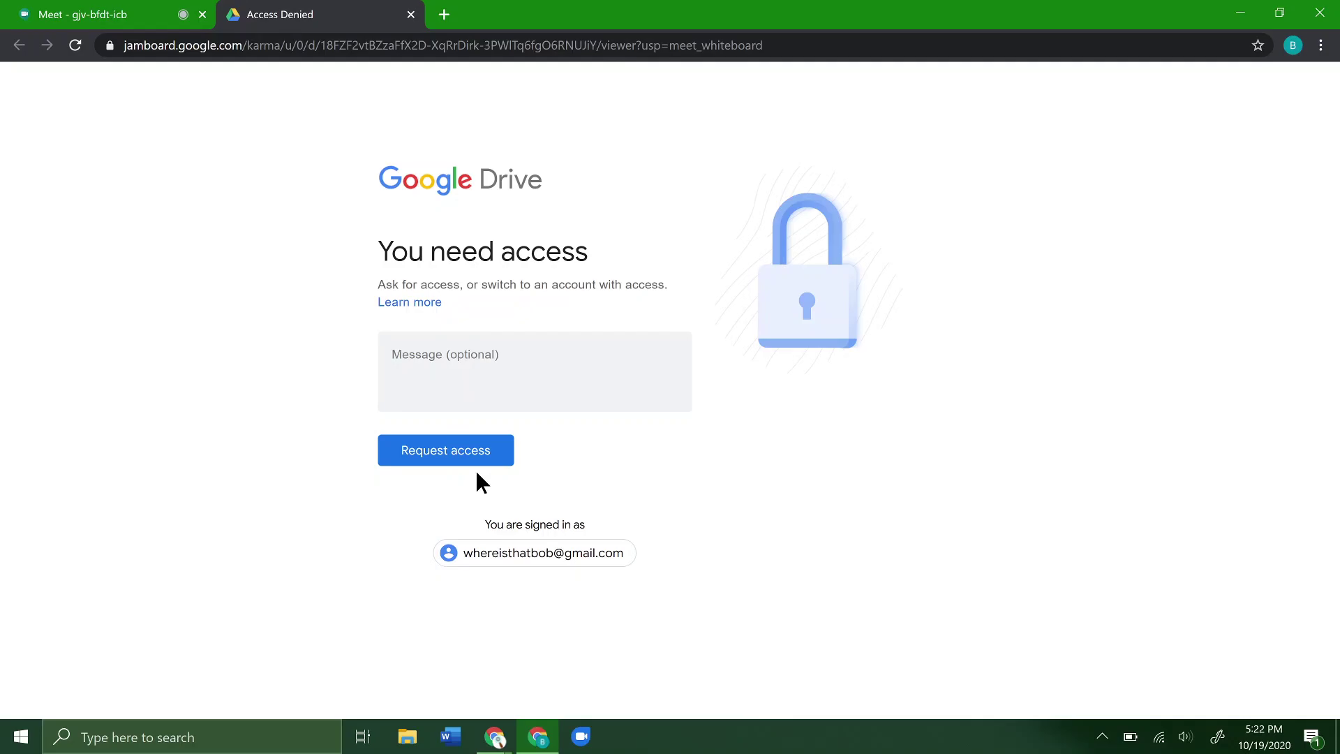
Return to the host's Jamboard window and change the Jam's link access to anyone with the link, dismissing the notice.
{"action": "mouse_move", "coordinate": [494, 736]}
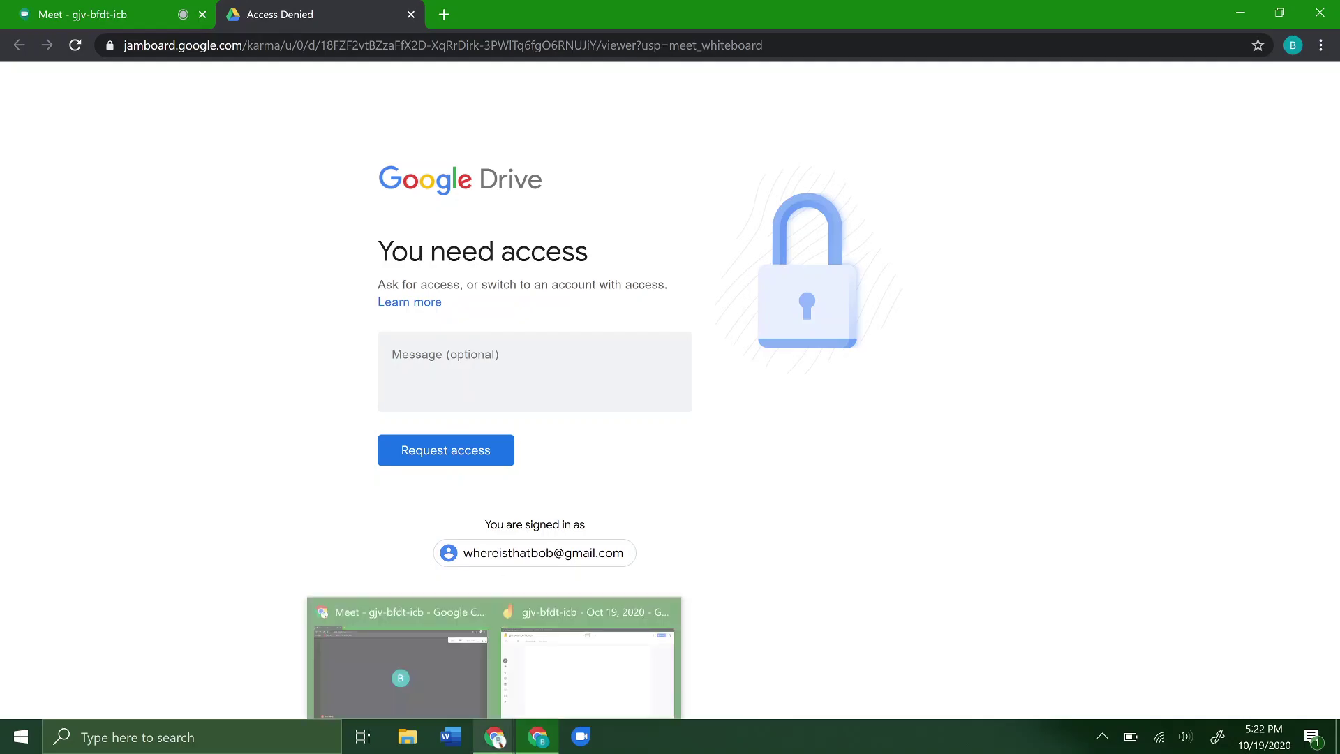
{"action": "left_click", "coordinate": [586, 639]}
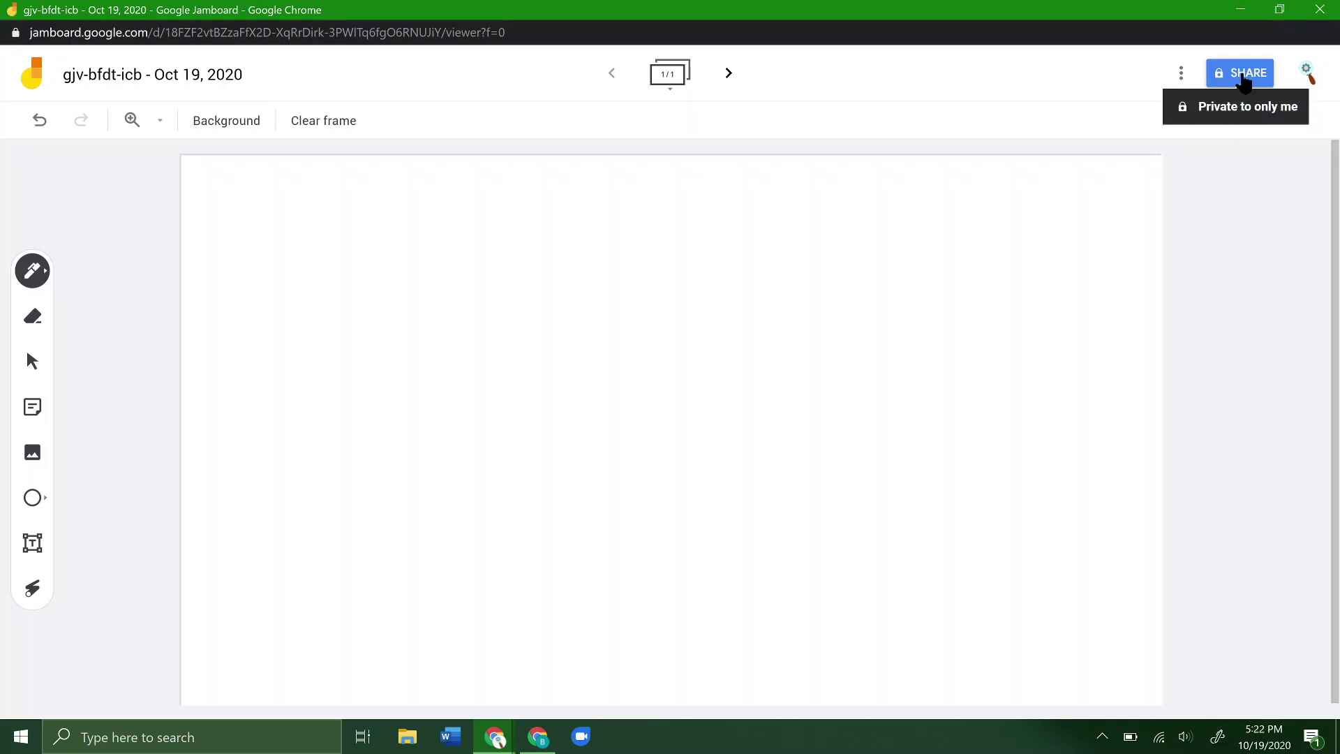
{"action": "left_click", "coordinate": [1244, 79]}
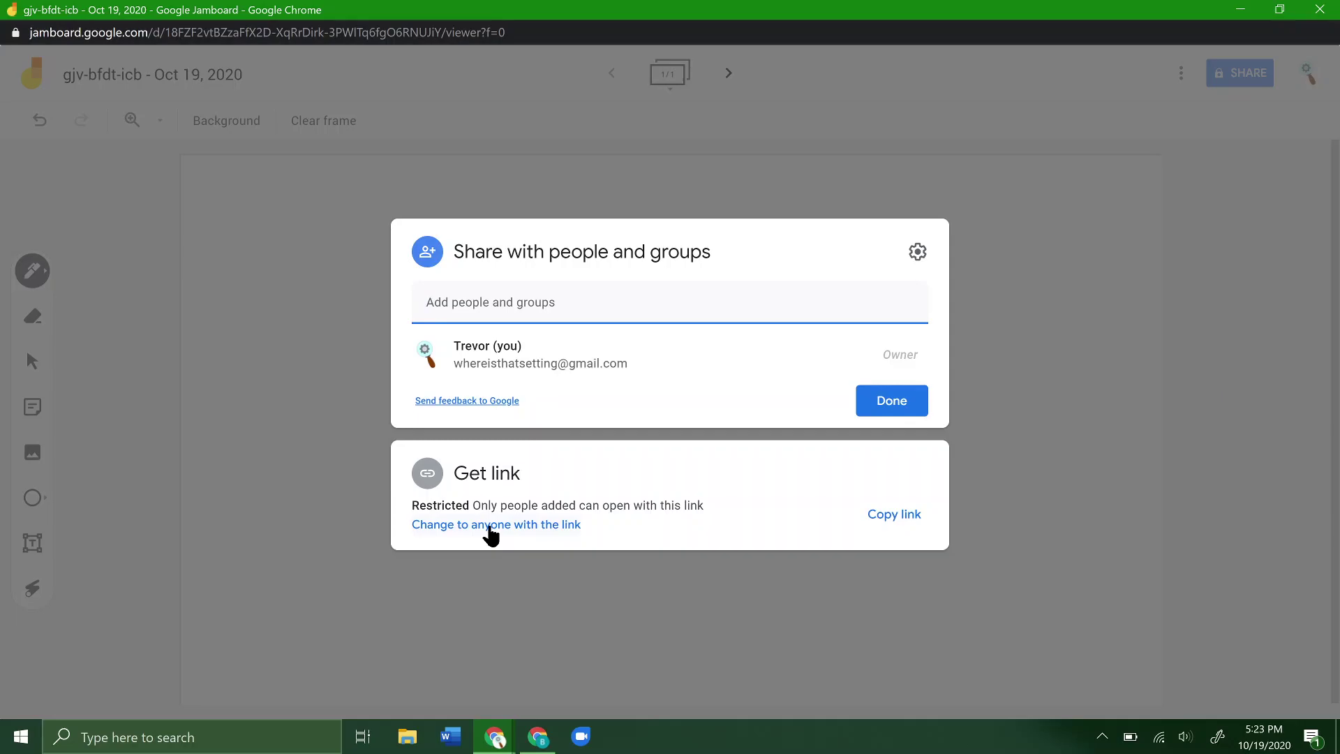
{"action": "left_click", "coordinate": [490, 527]}
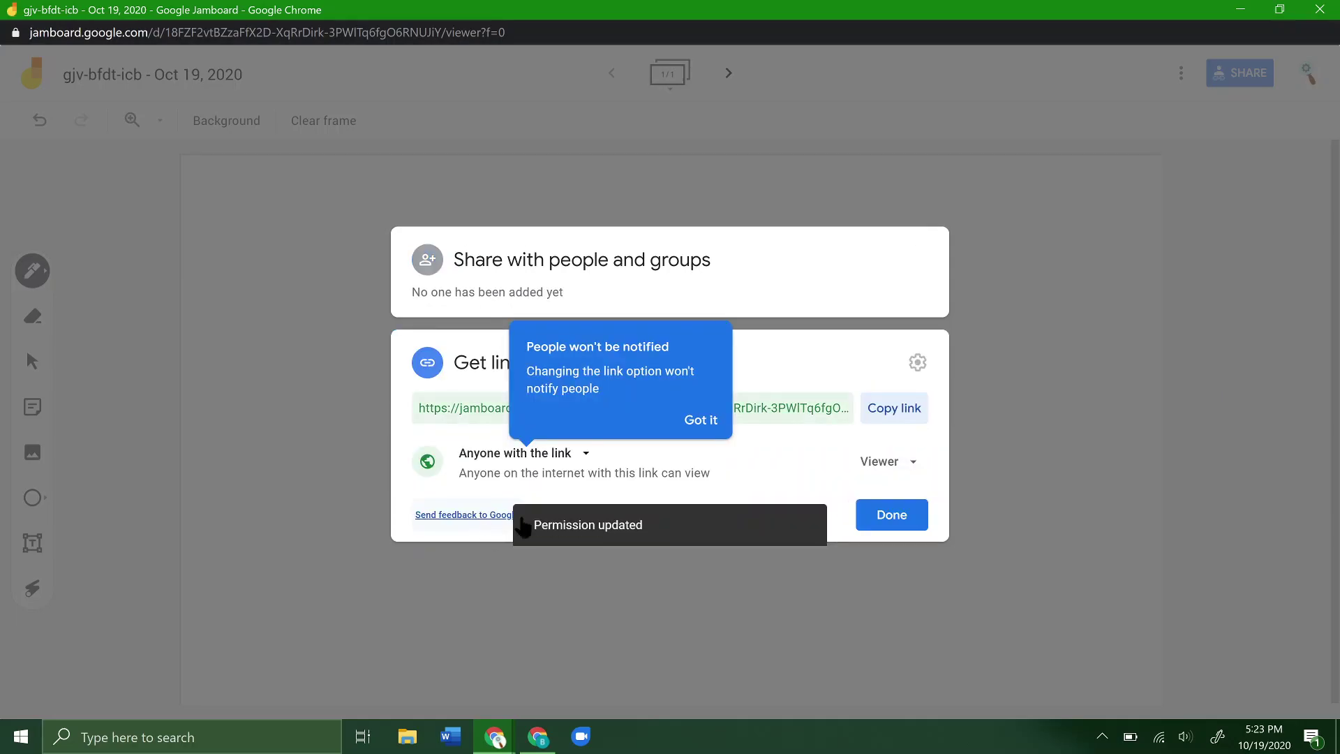
{"action": "left_click", "coordinate": [714, 422]}
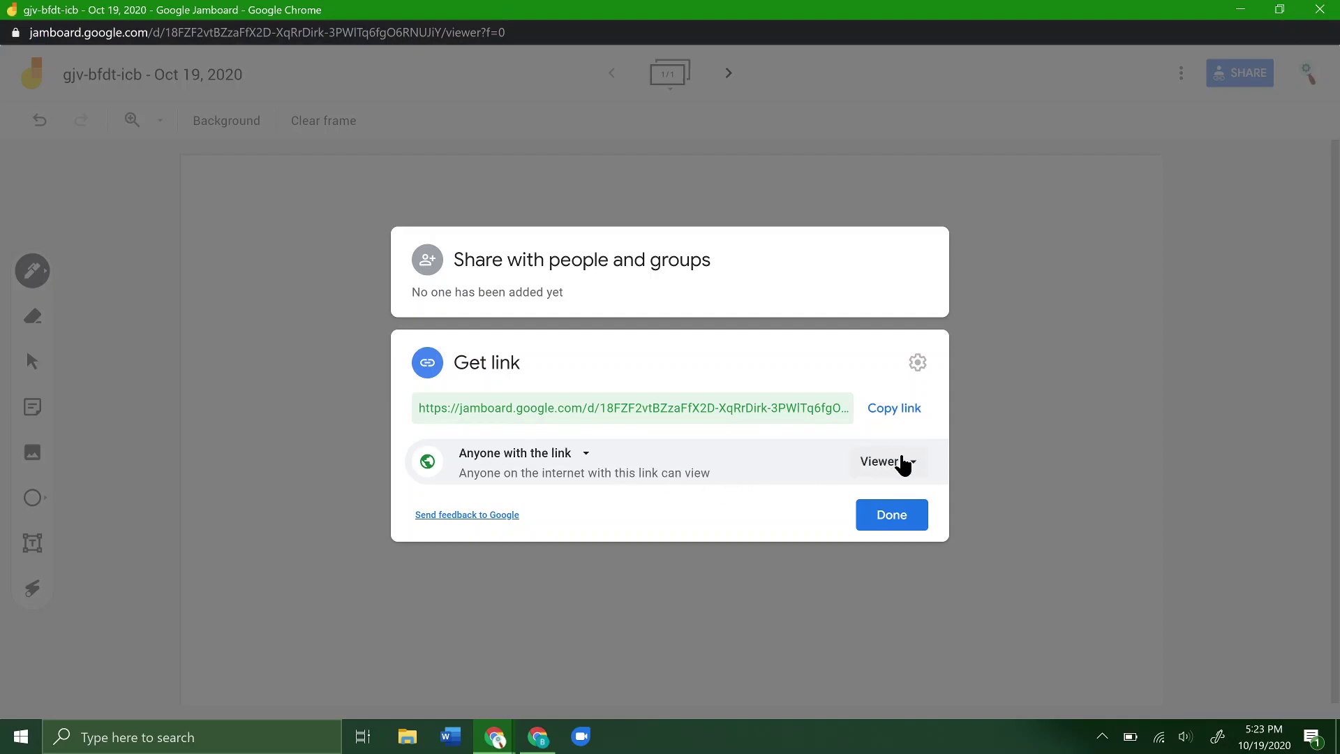
Switch the shared link's permission to Editor and back to Viewer.
{"action": "left_click", "coordinate": [905, 464]}
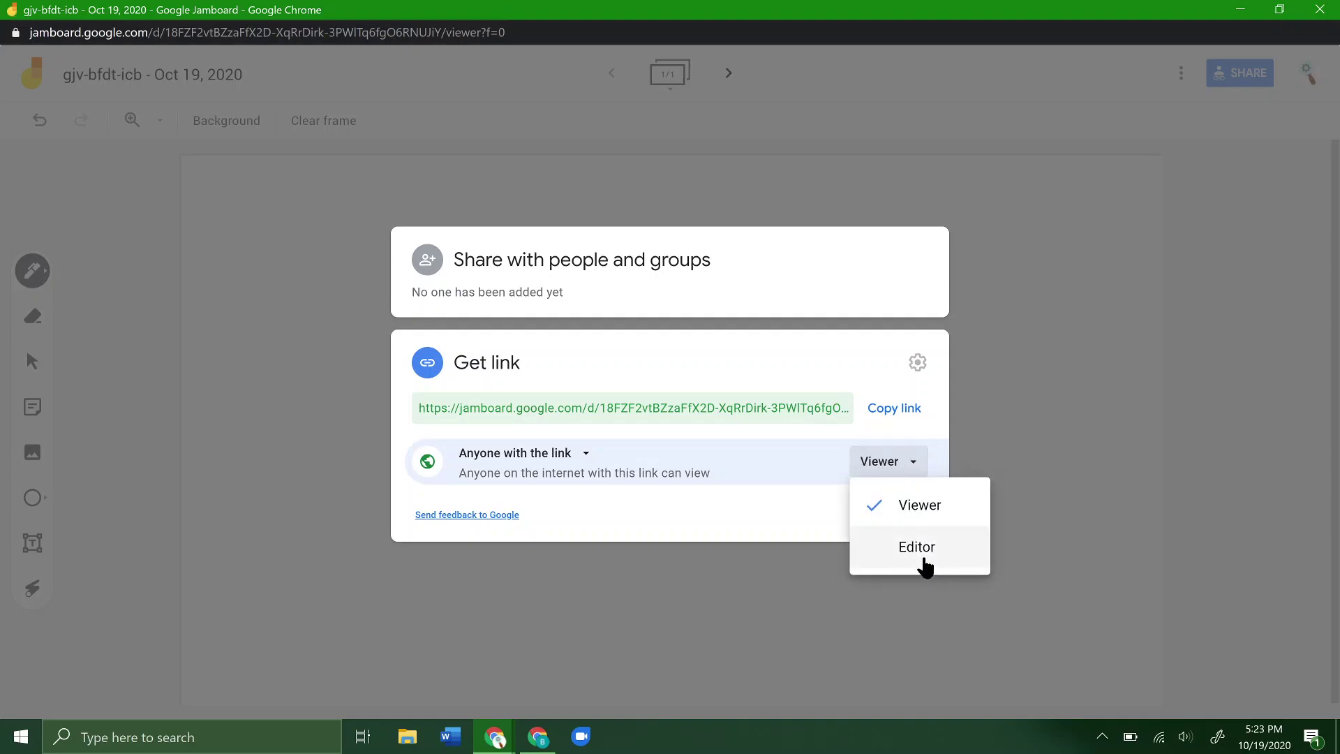
{"action": "left_click", "coordinate": [923, 559]}
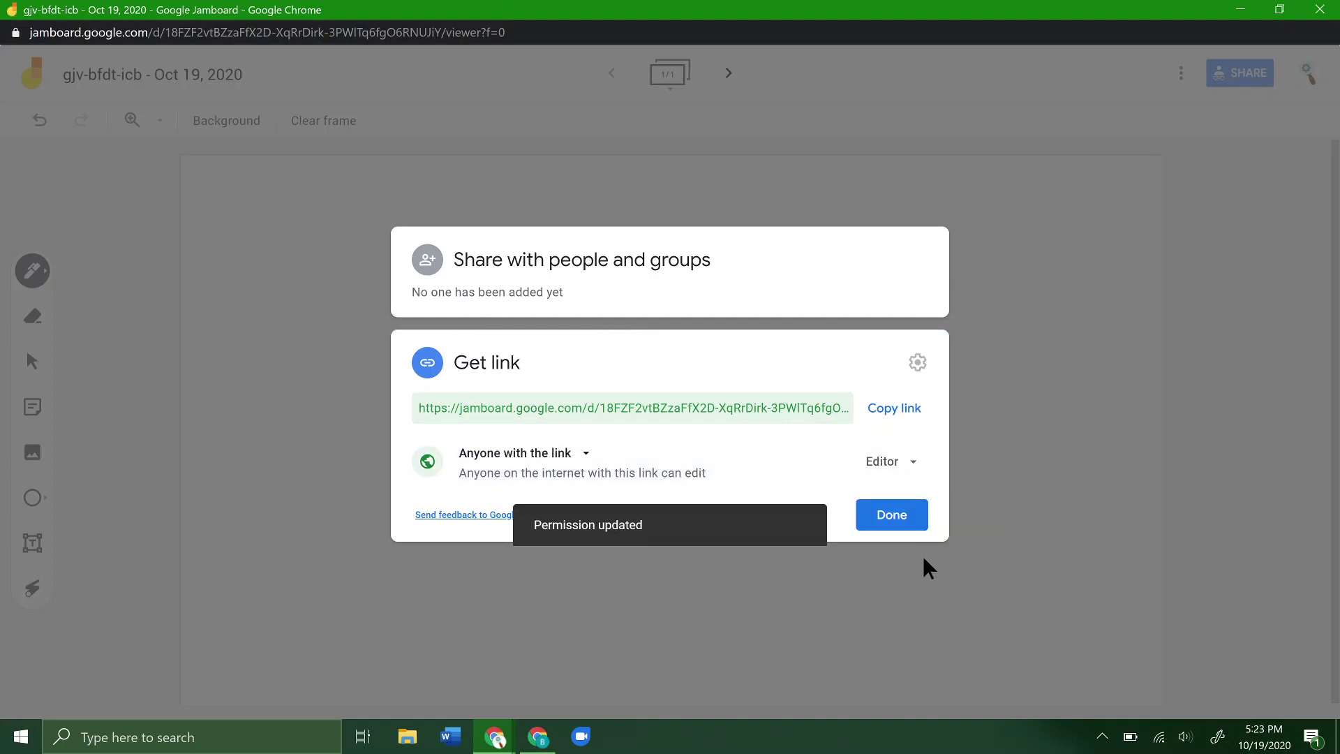
{"action": "left_click", "coordinate": [906, 467]}
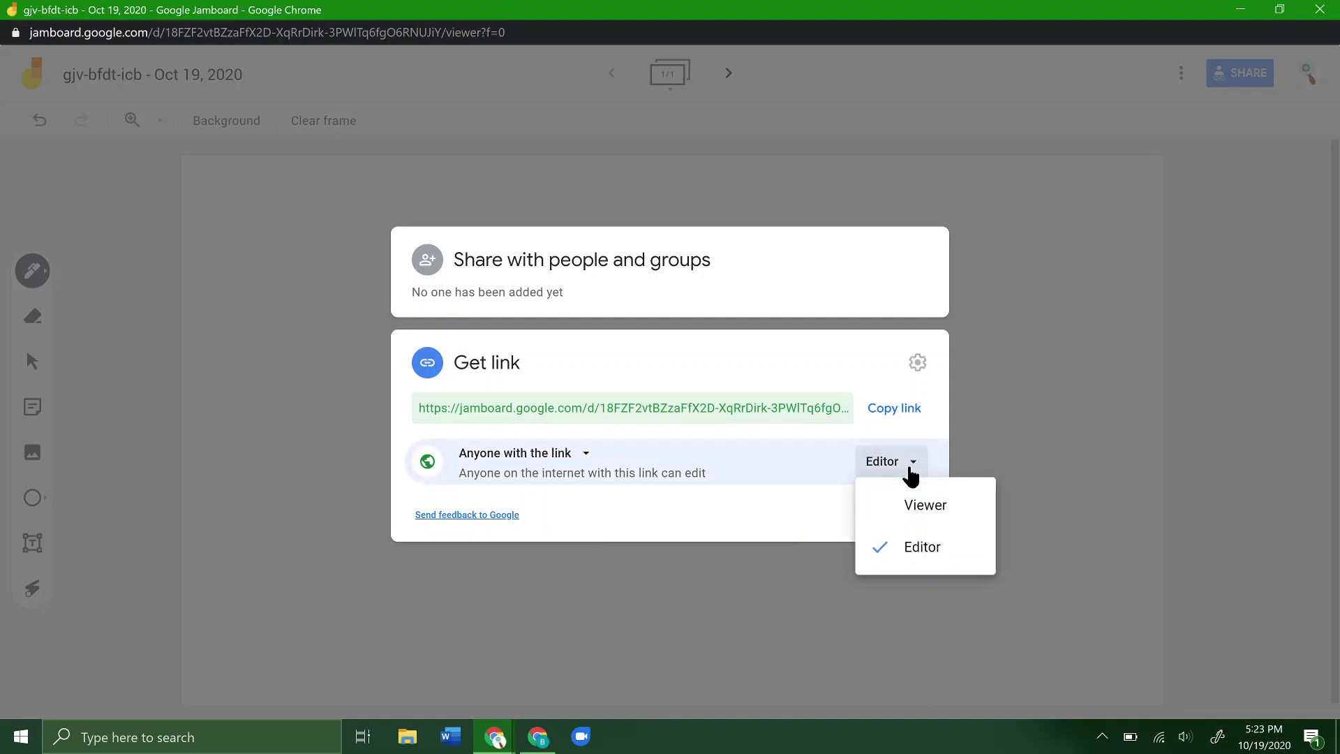
{"action": "left_click", "coordinate": [930, 504]}
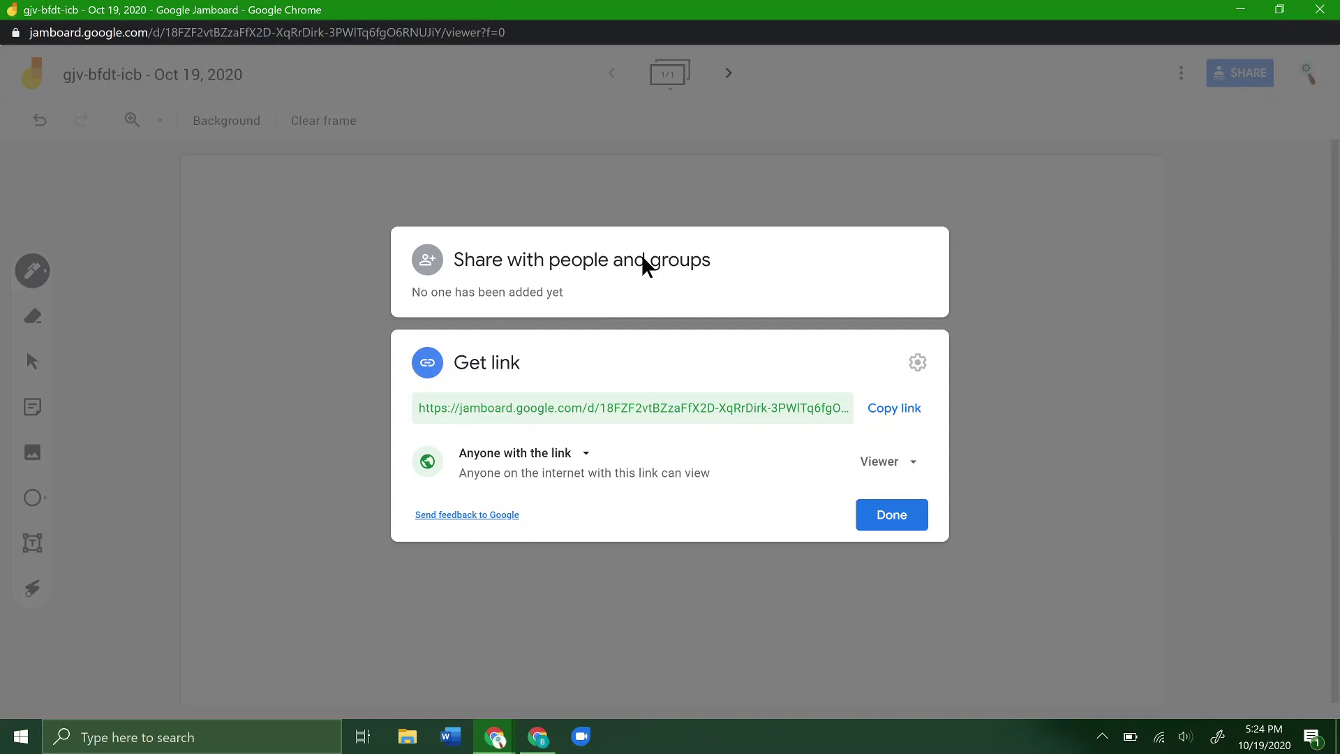
Add the other participant's e-mail address as a recipient under Share with people and groups.
{"action": "left_click", "coordinate": [654, 283]}
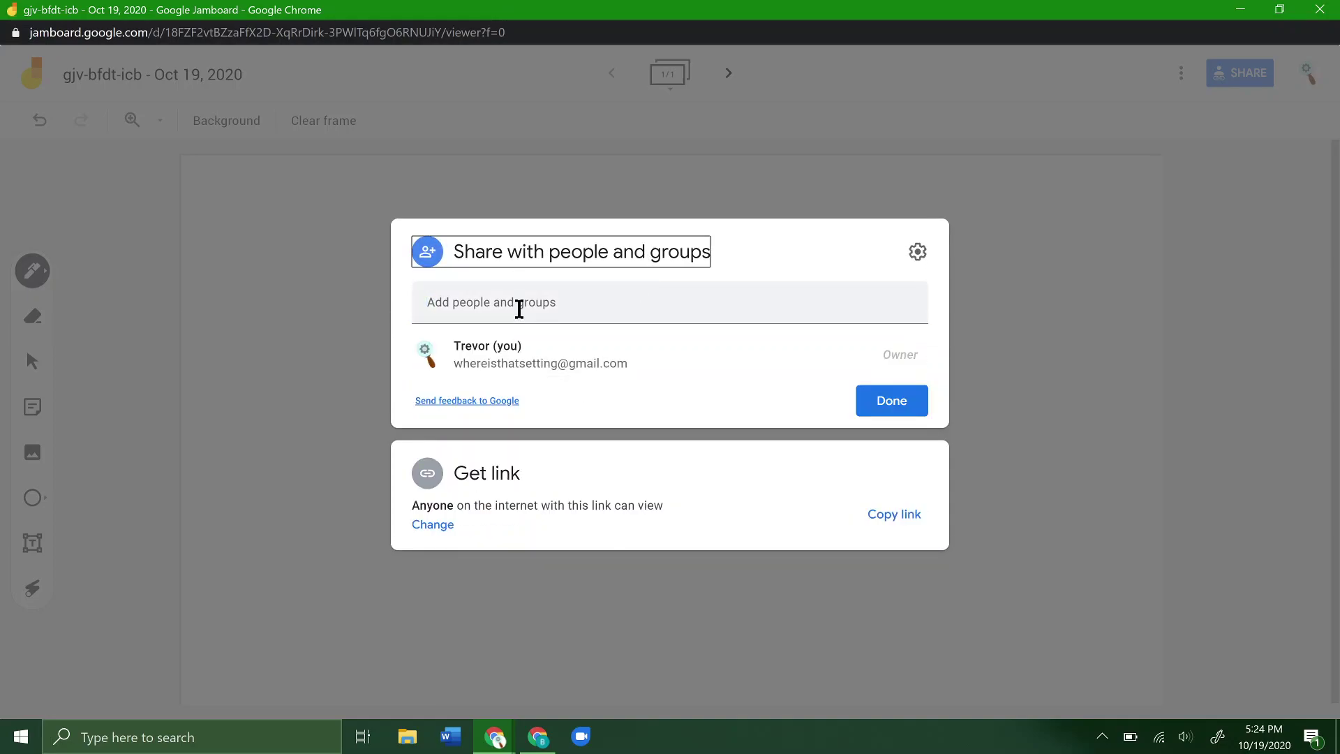
{"action": "left_click", "coordinate": [519, 310]}
{"action": "type", "text": "w3e"}
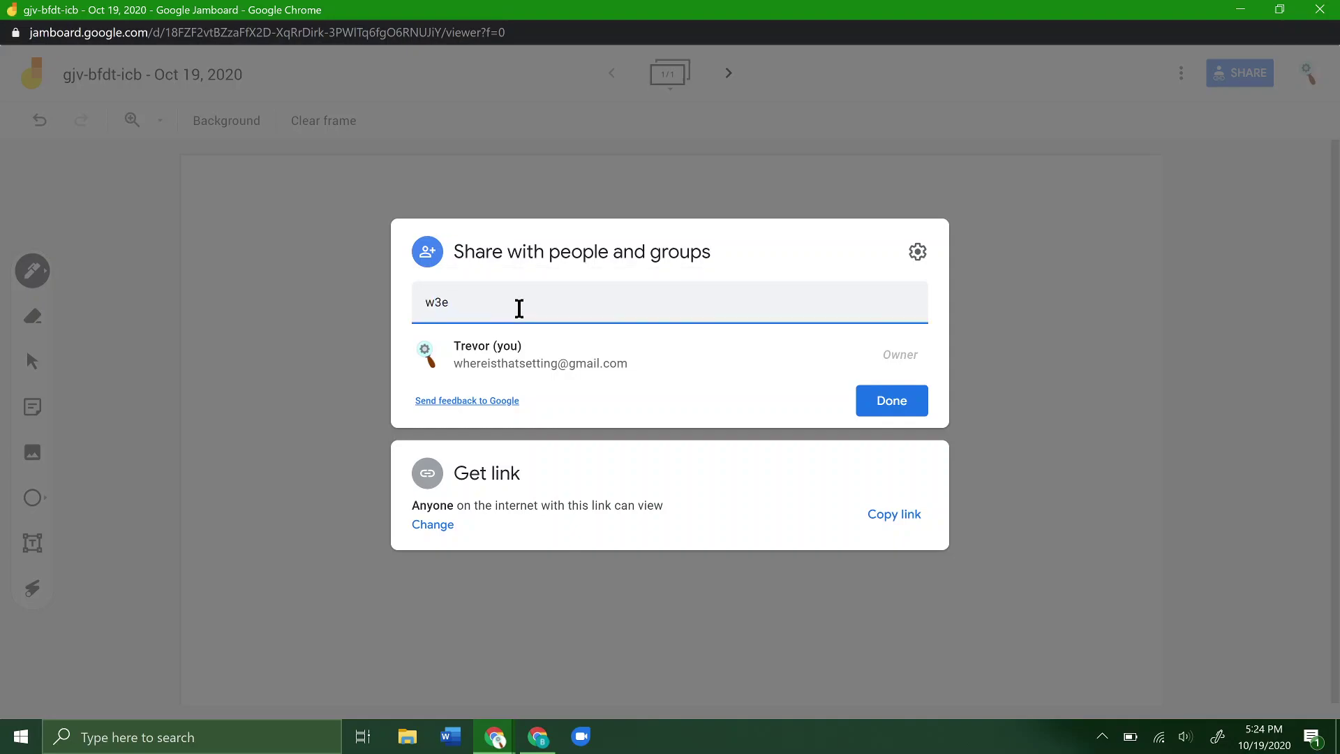
{"action": "key", "text": "BackSpace"}
{"action": "key", "text": "BackSpace"}
{"action": "key", "text": "ctrl+v"}
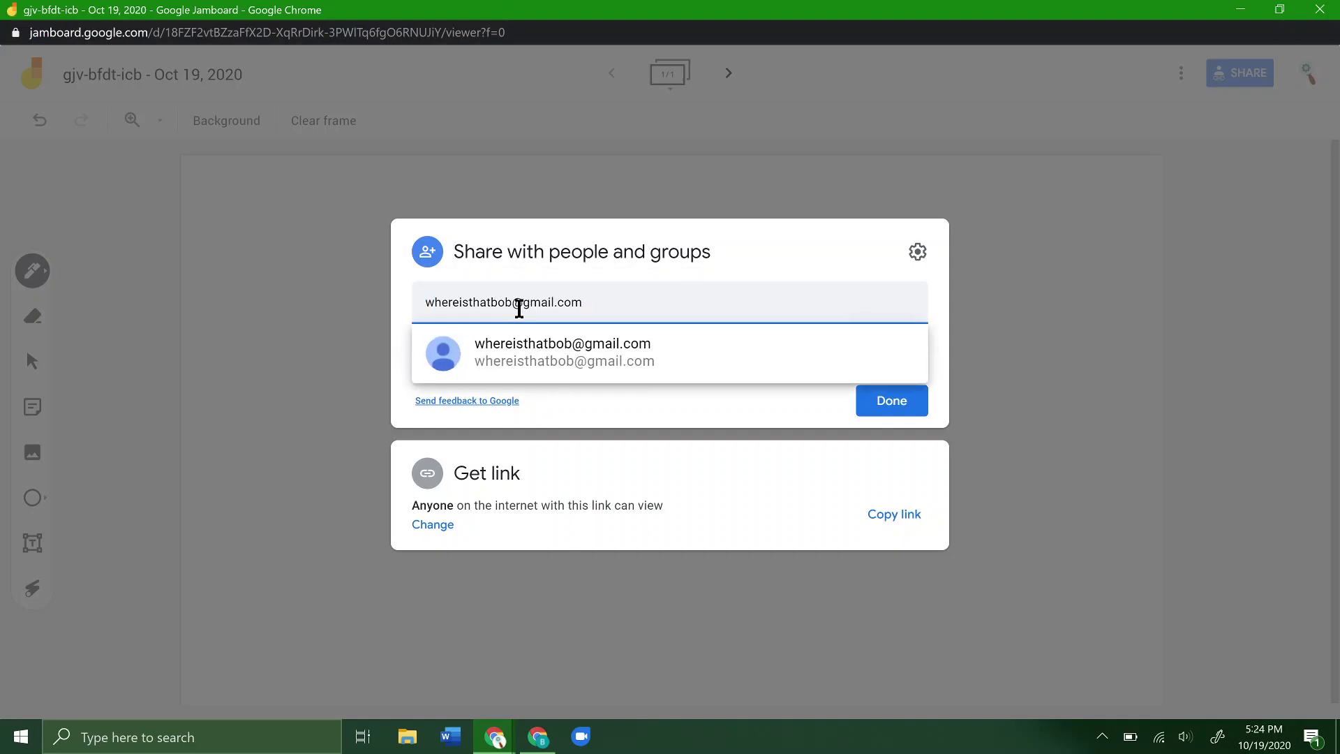
{"action": "left_click", "coordinate": [585, 358]}
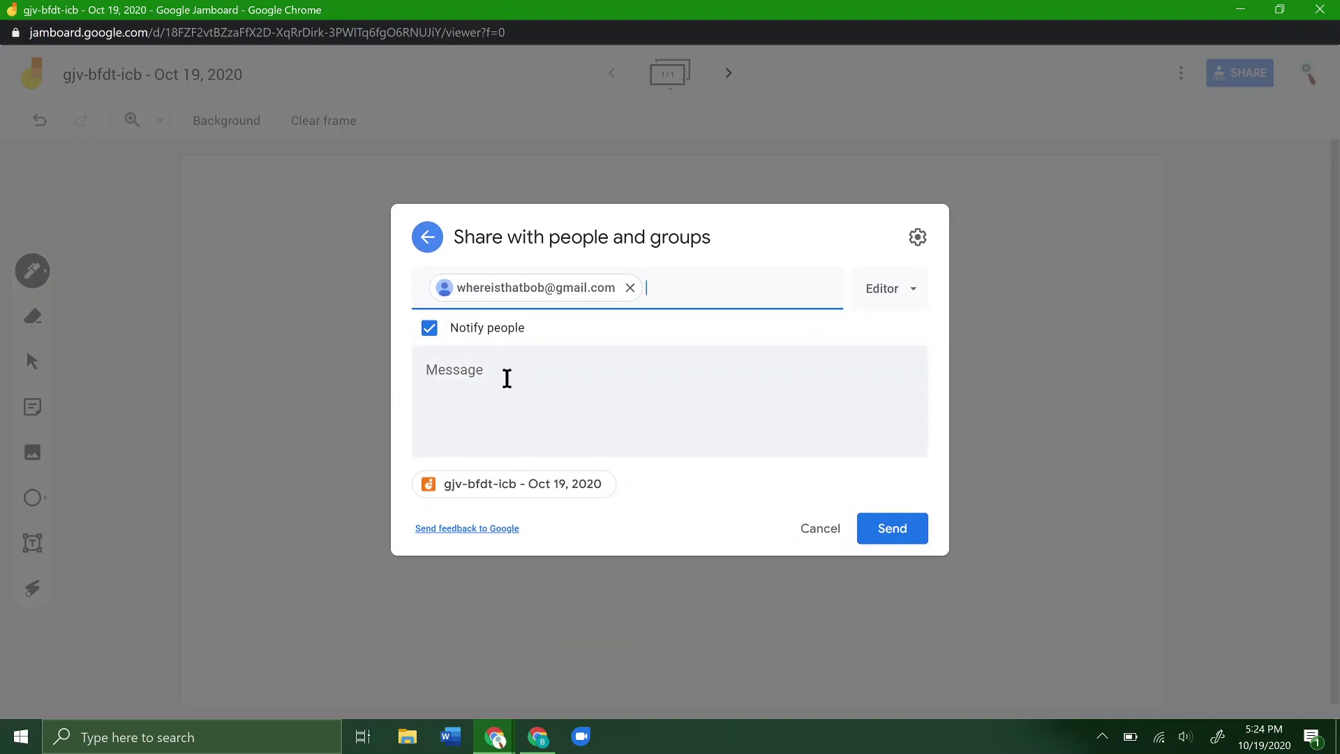
Send the invitation with Editor permission and Notify people enabled, and reopen the Jam's sharing settings, dismissing the sharing restrictions tip.
{"action": "left_click", "coordinate": [915, 293]}
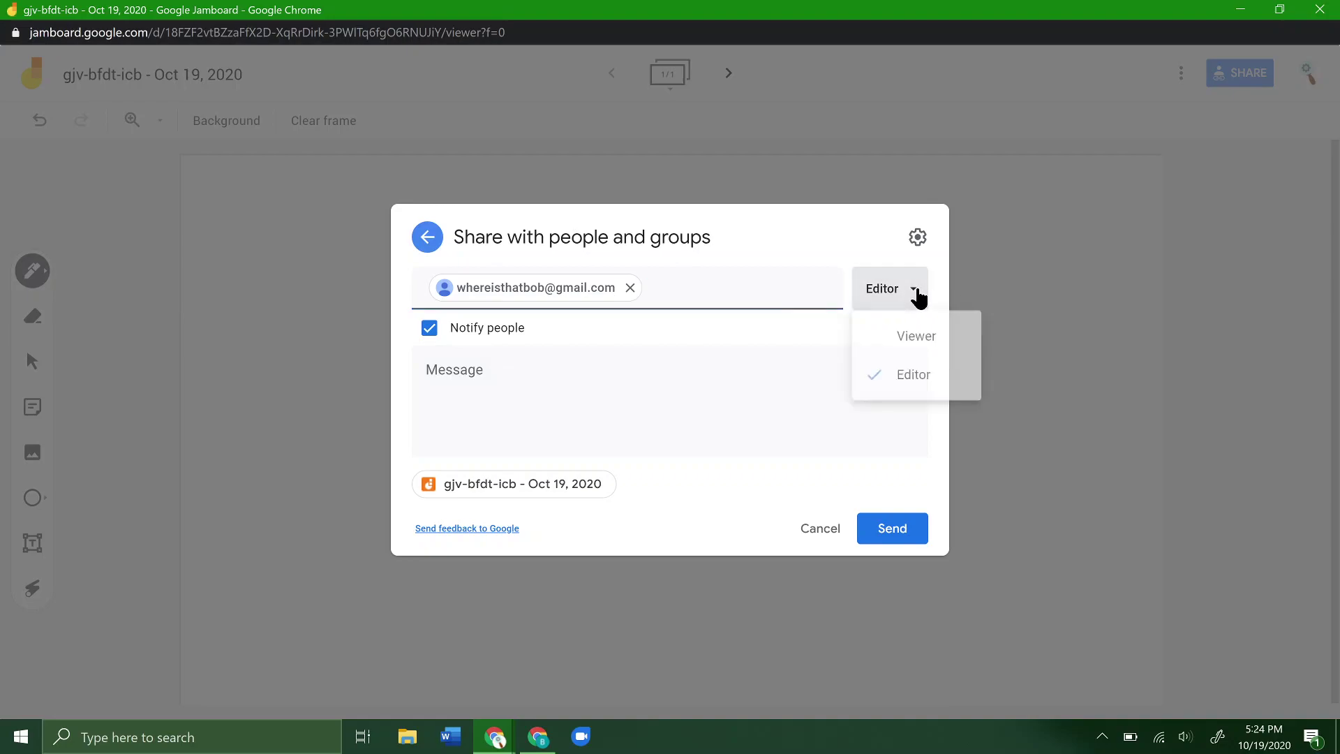
{"action": "left_click", "coordinate": [901, 294]}
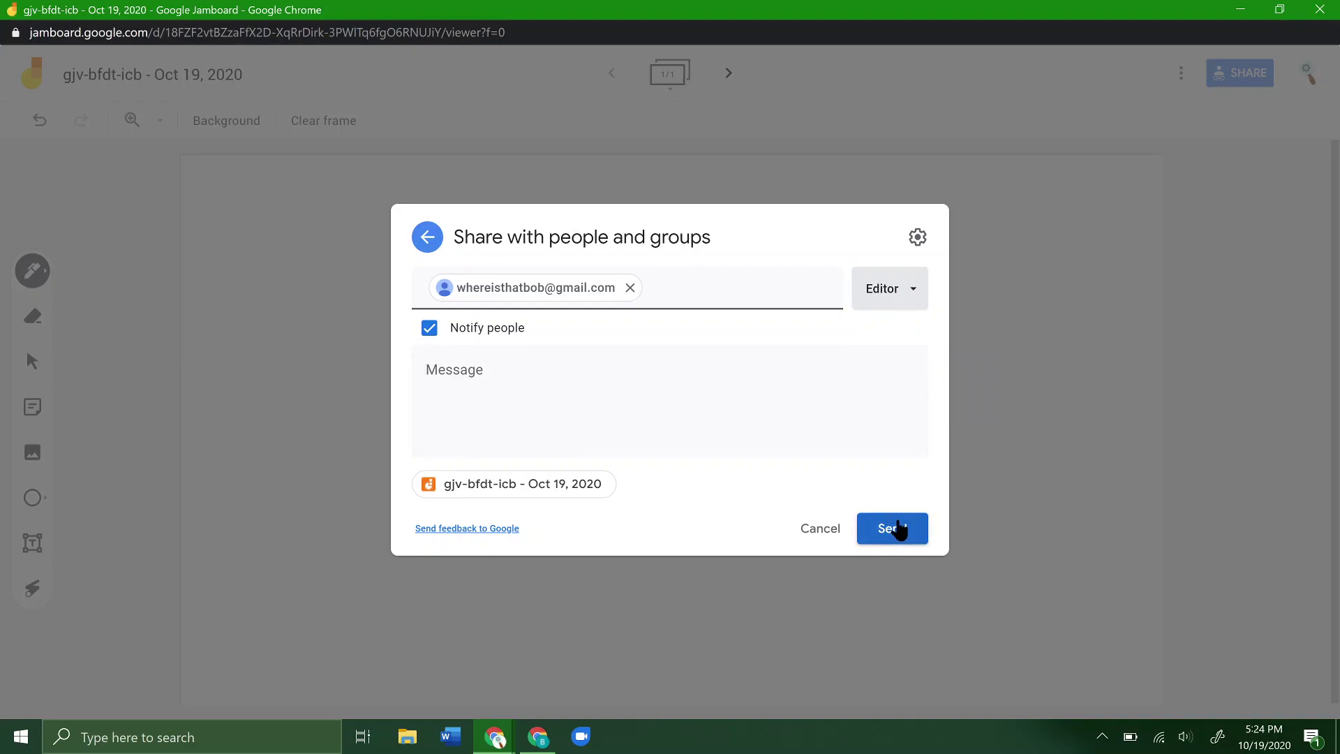
{"action": "left_click", "coordinate": [900, 530]}
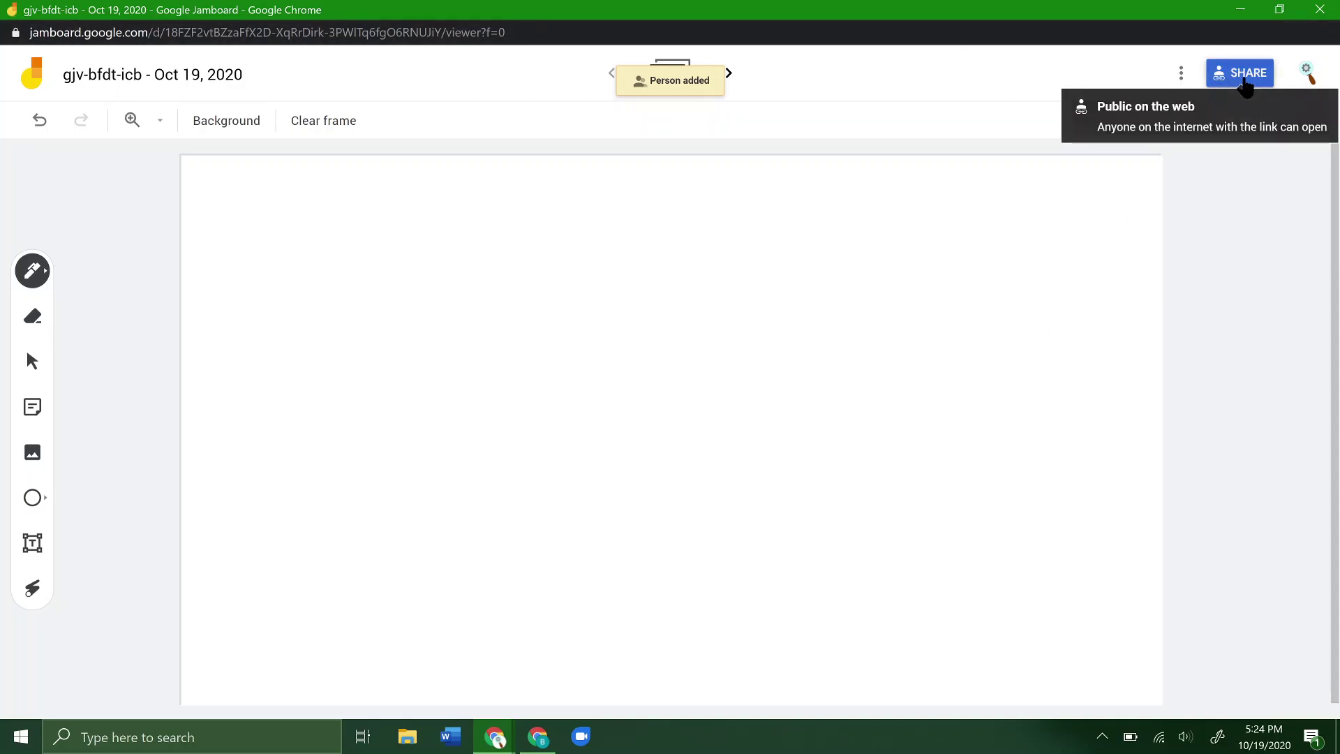
{"action": "left_click", "coordinate": [1244, 78]}
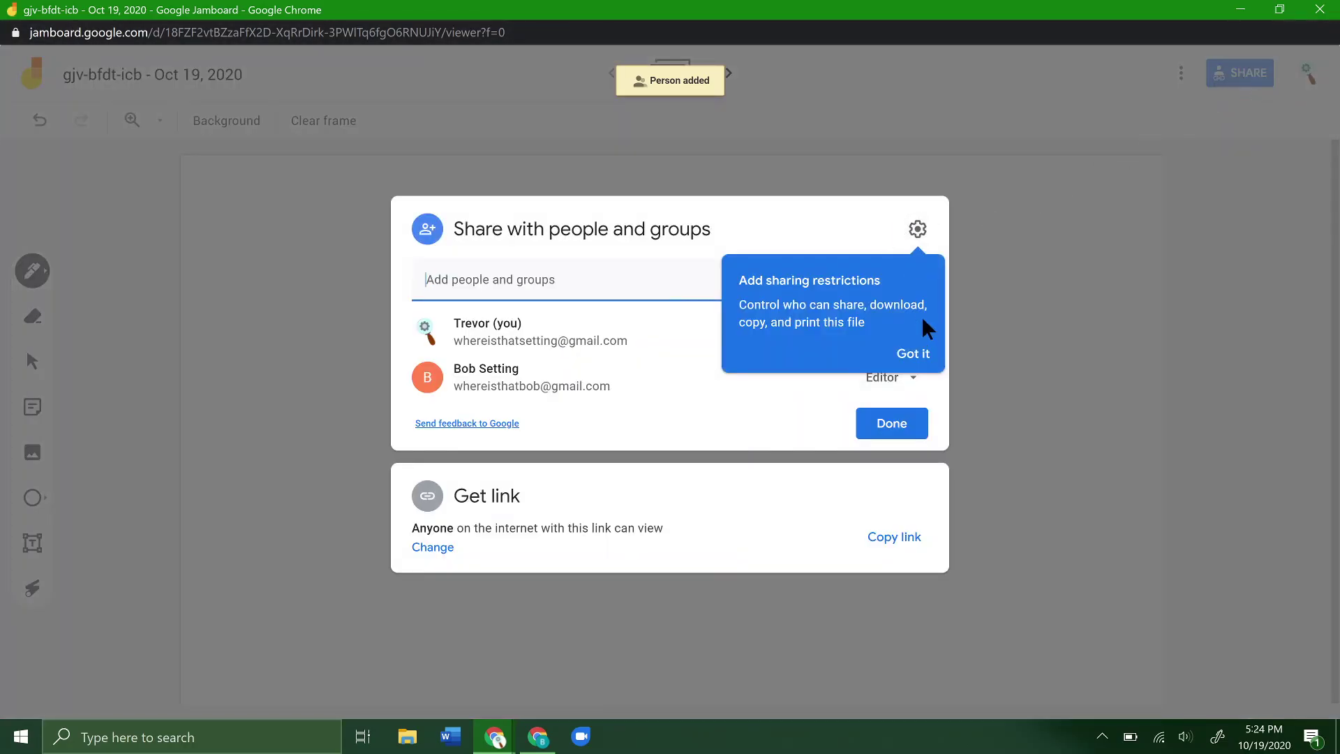
{"action": "left_click", "coordinate": [913, 353]}
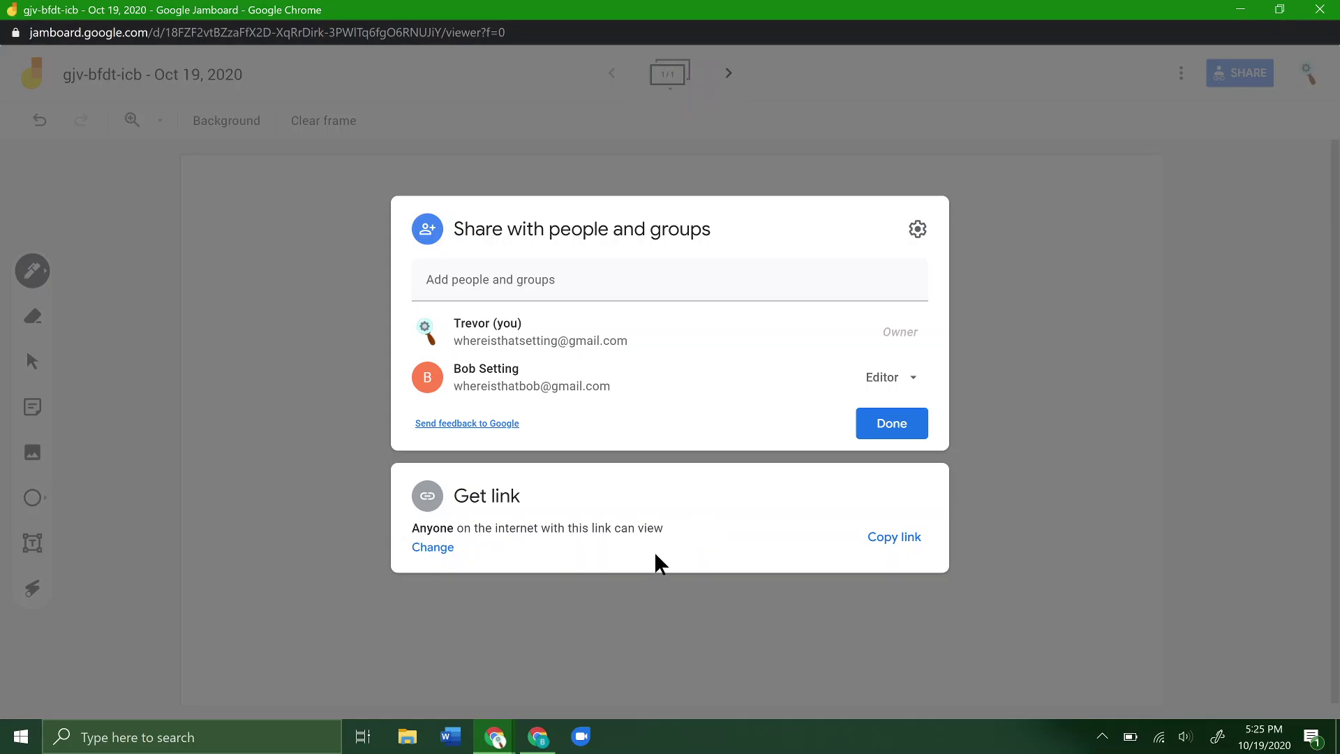
Switch to the other participant's Chrome window, close the Access Denied page and reopen the Jam link from the meeting chat.
{"action": "left_click", "coordinate": [535, 741]}
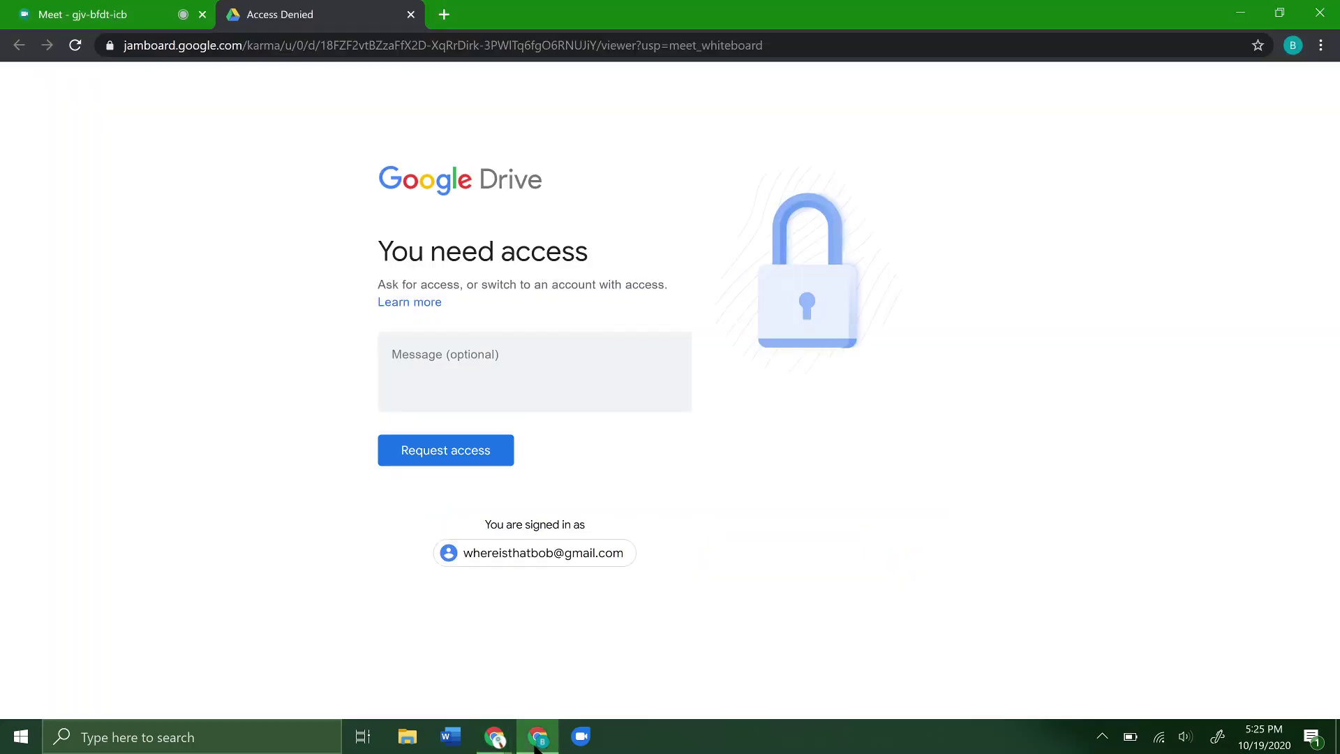
{"action": "left_click", "coordinate": [410, 15]}
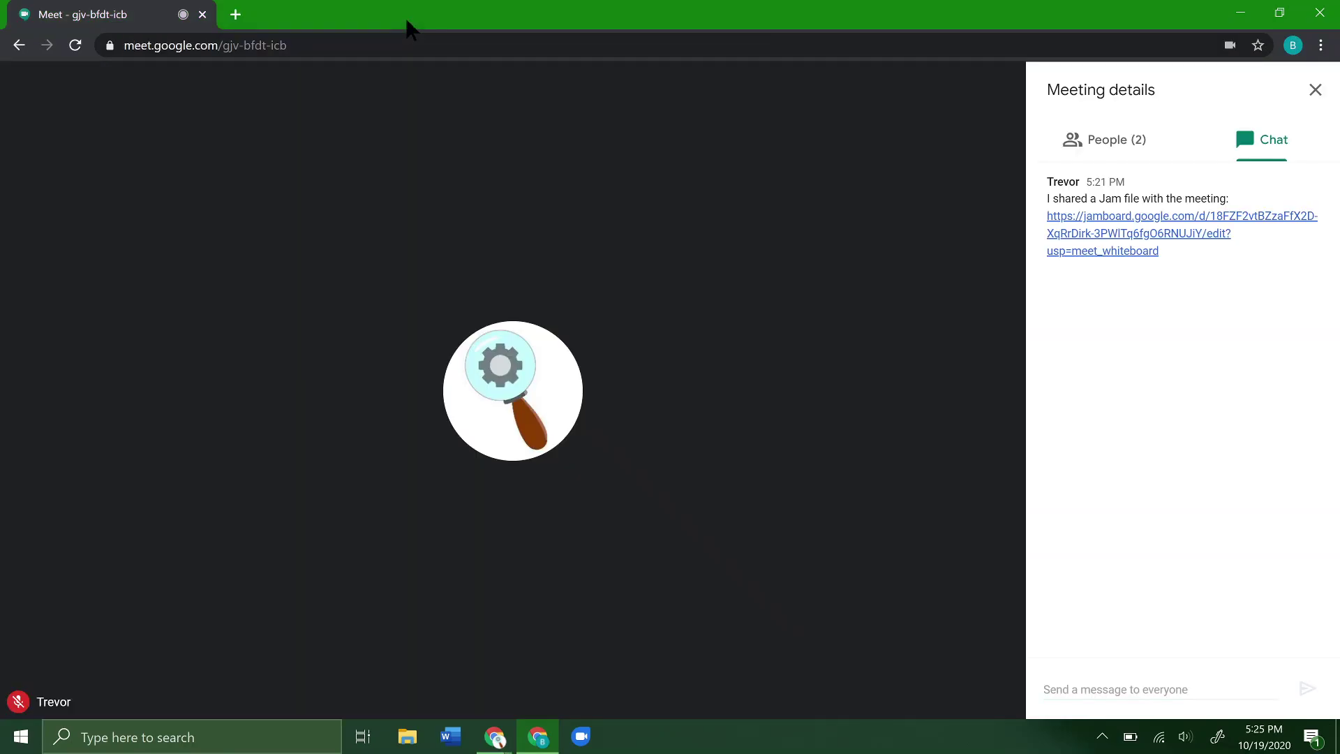
{"action": "left_click", "coordinate": [1112, 218]}
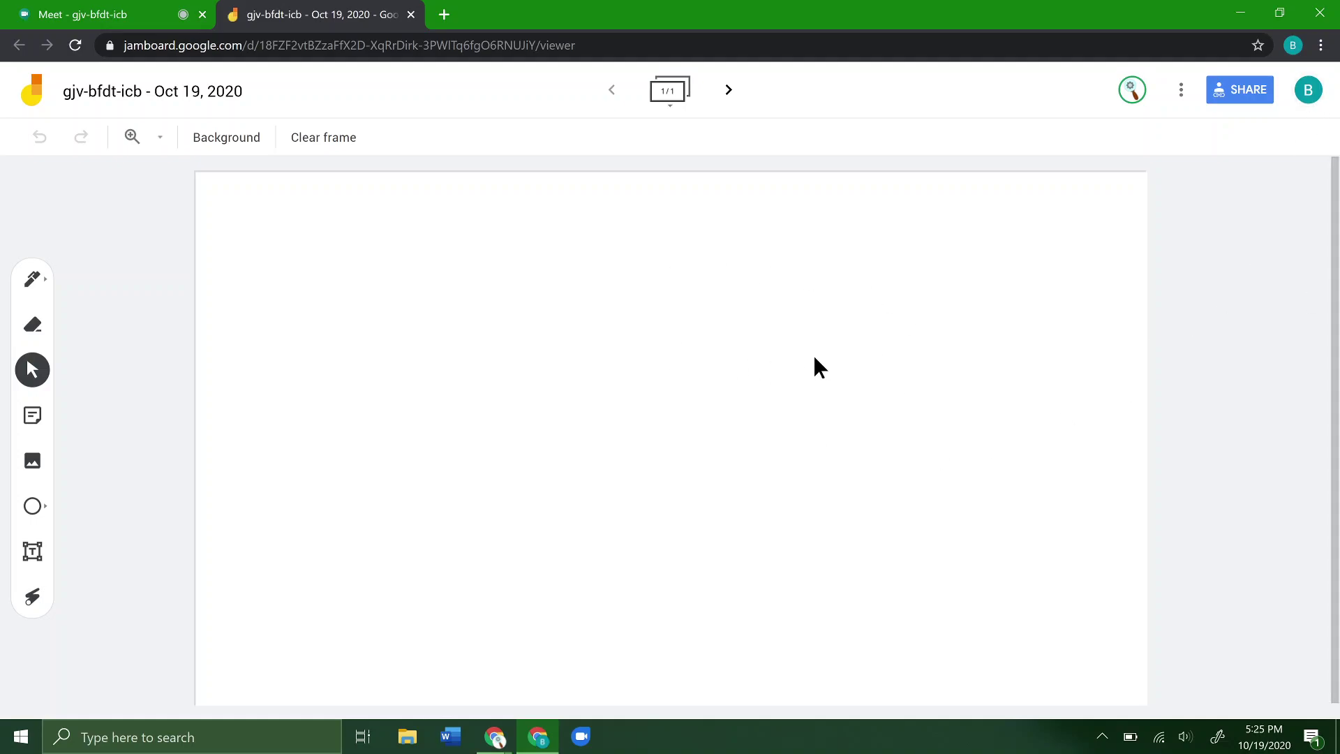
Draw a freehand black pen scribble across the upper part of the frame as the other participant.
{"action": "left_click", "coordinate": [30, 281]}
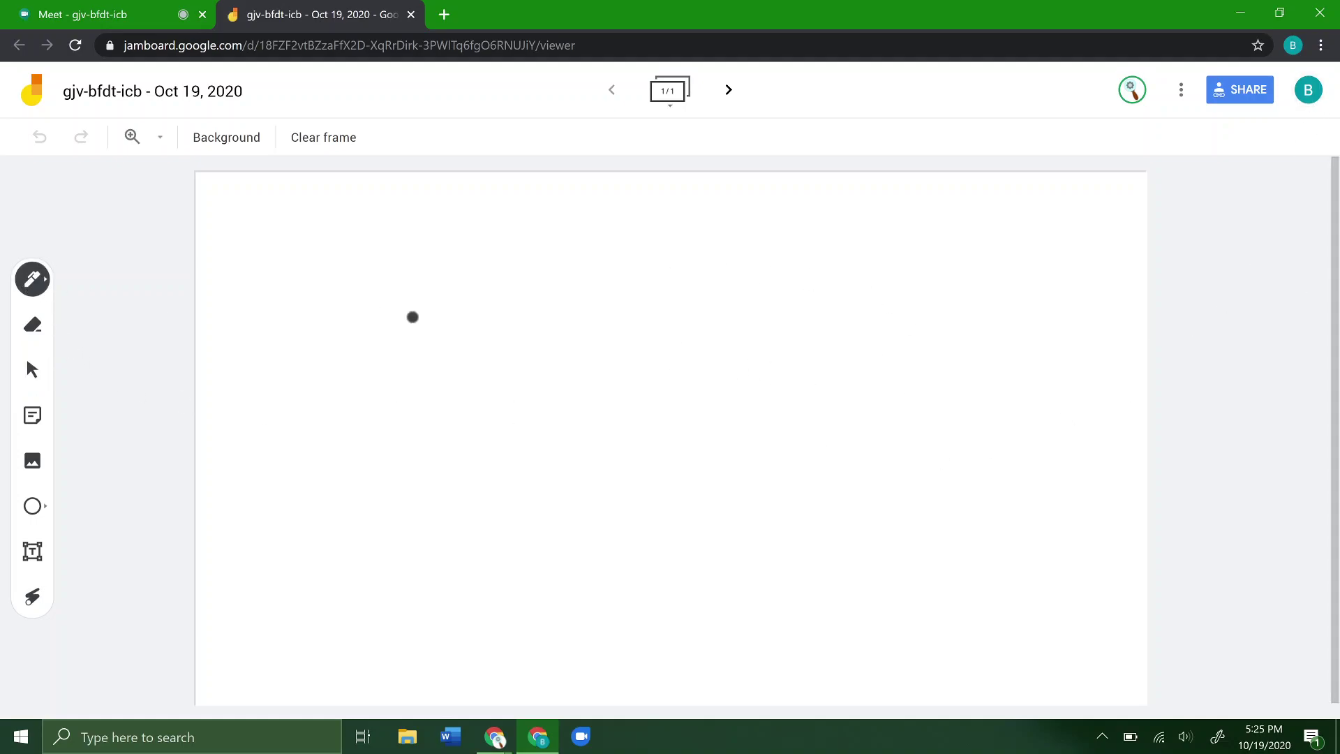
{"action": "mouse_move", "coordinate": [412, 326]}
{"action": "left_mouse_down"}
{"action": "mouse_move", "coordinate": [730, 275]}
{"action": "mouse_move", "coordinate": [746, 289]}
{"action": "left_mouse_up"}
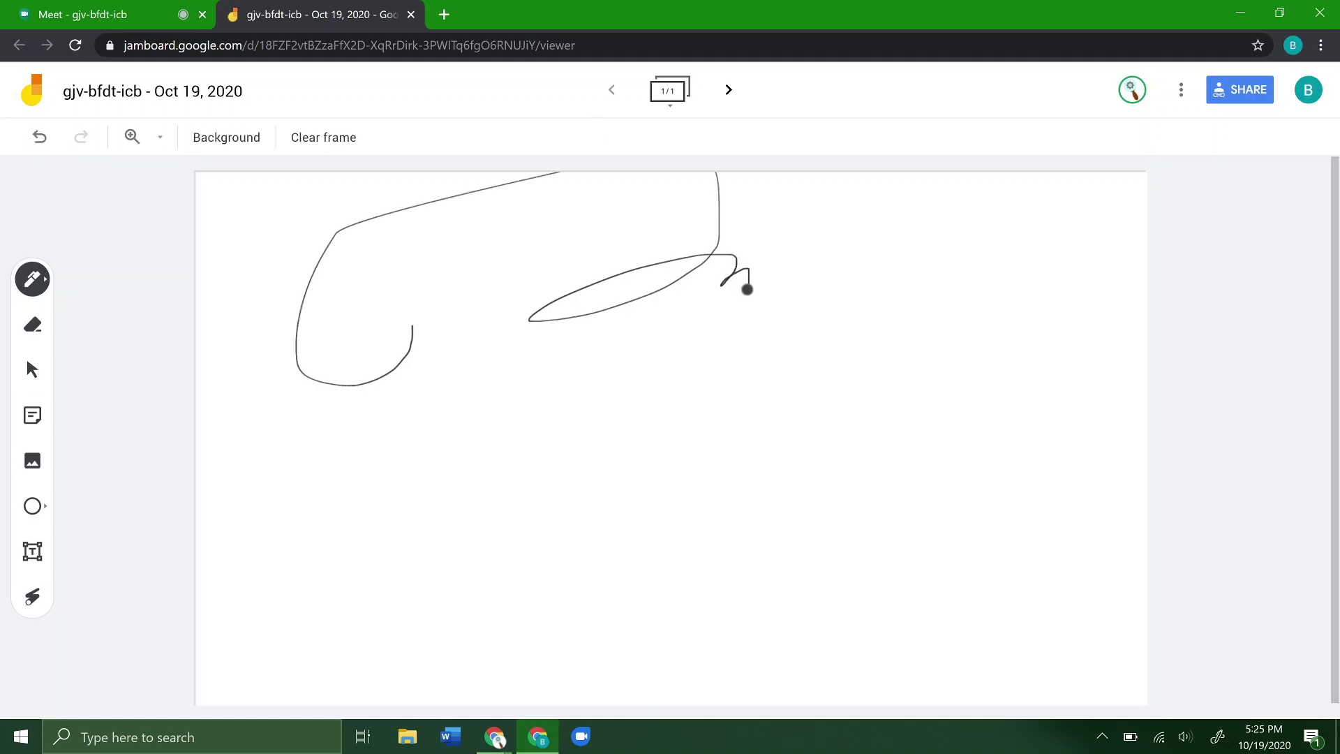